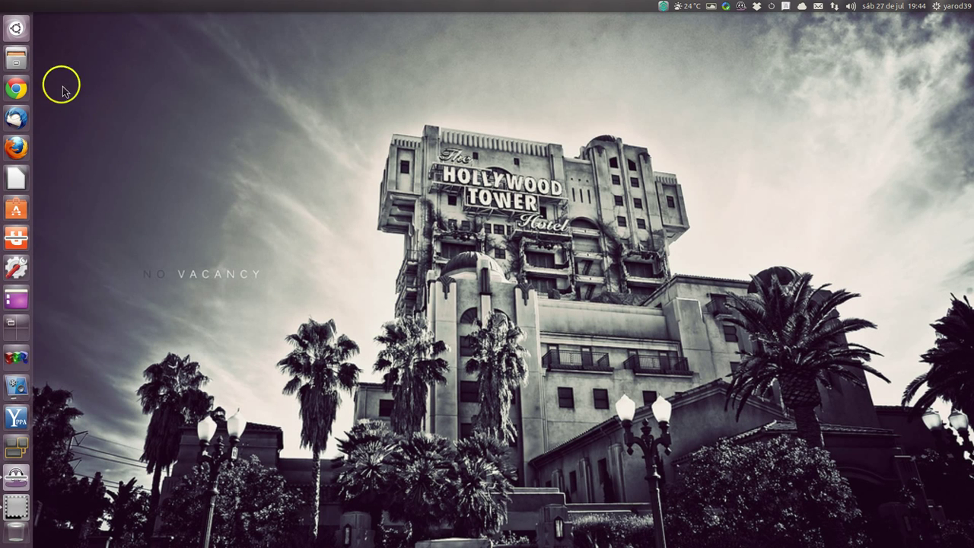
Launch the GIMP image editor from the Ubuntu Unity Dash
left_click(16, 28)
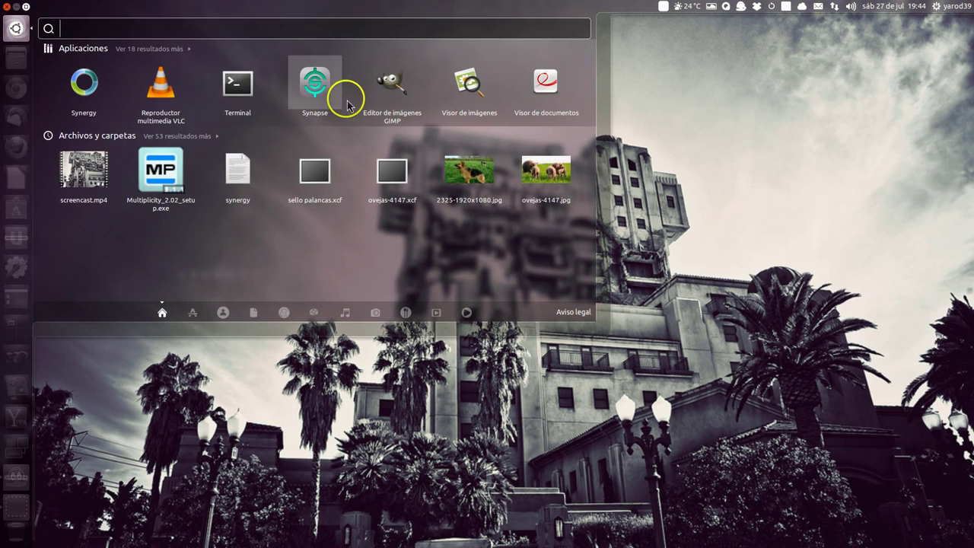
left_click(393, 91)
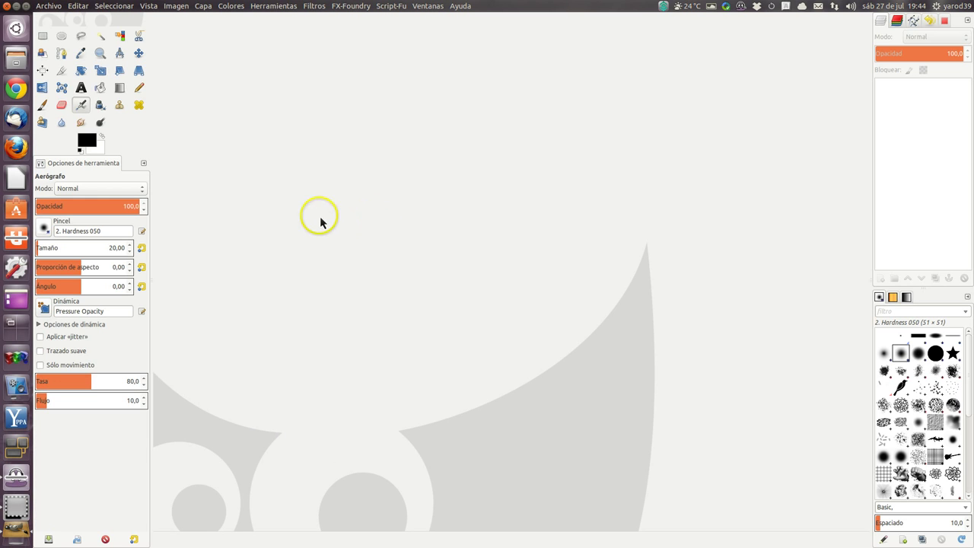
Open ovejas-4147.jpg from home > Ubuntu One > Ejercicio GIMP
left_click(50, 7)
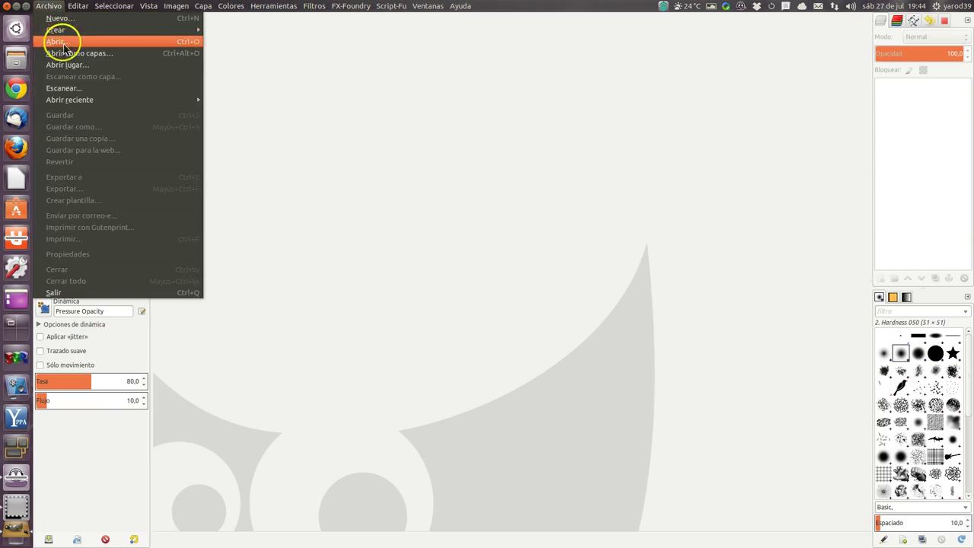
left_click(61, 42)
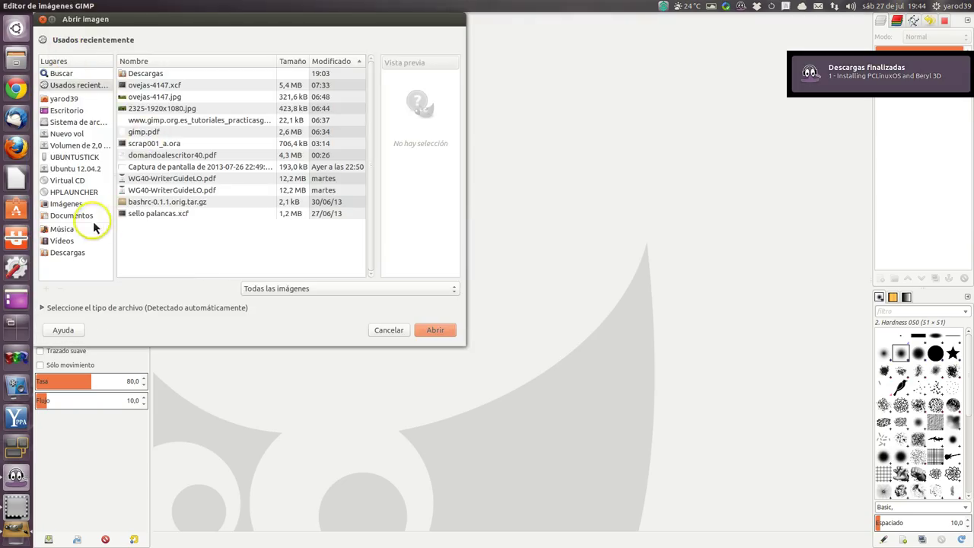
left_click(76, 100)
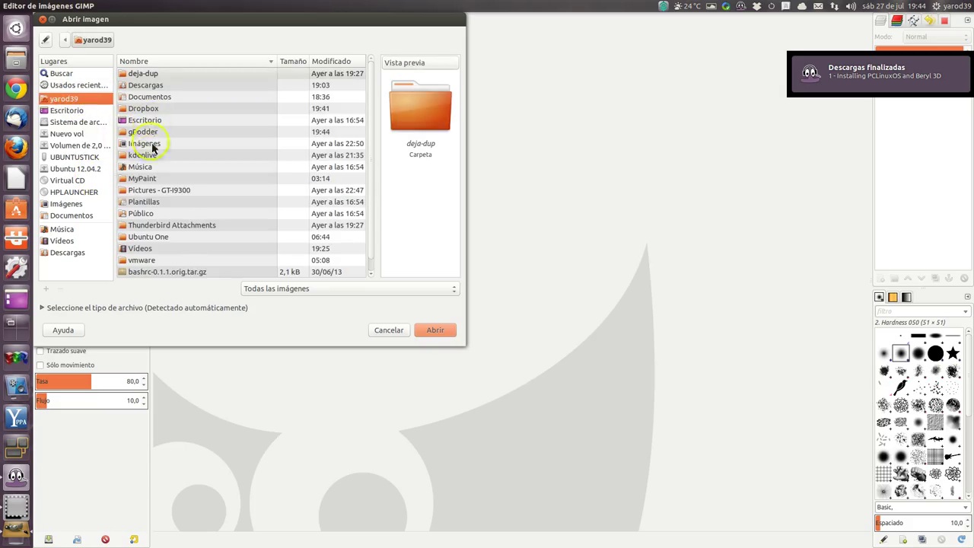
left_click(172, 238)
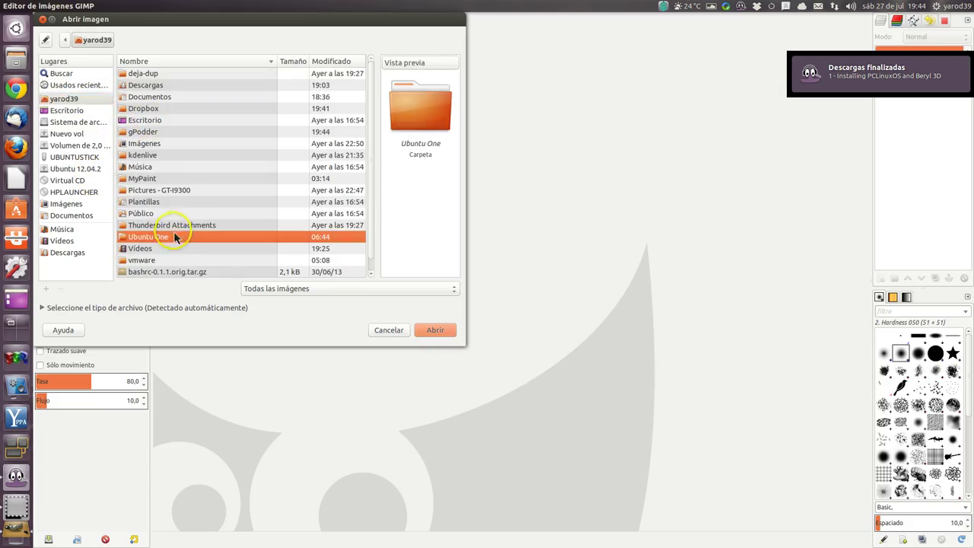
double_click(175, 237)
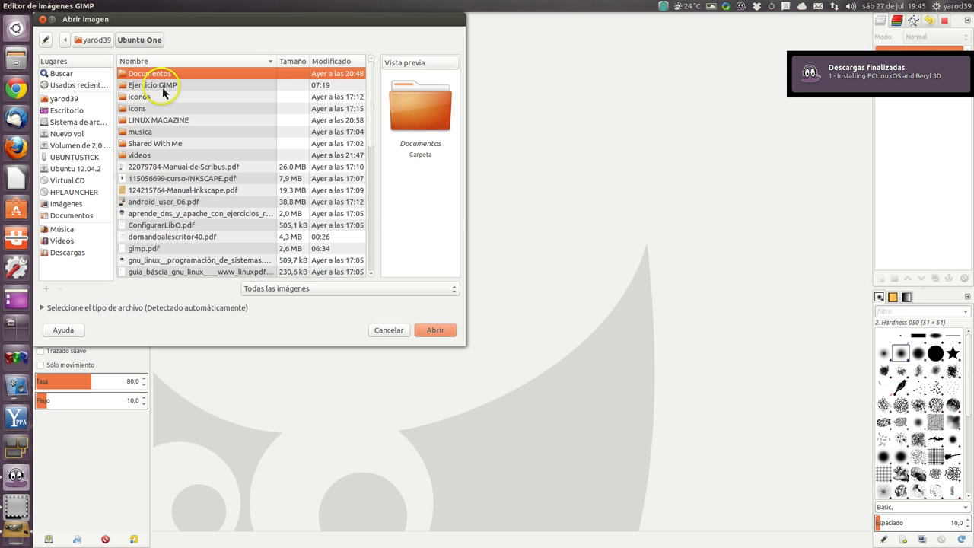
double_click(165, 88)
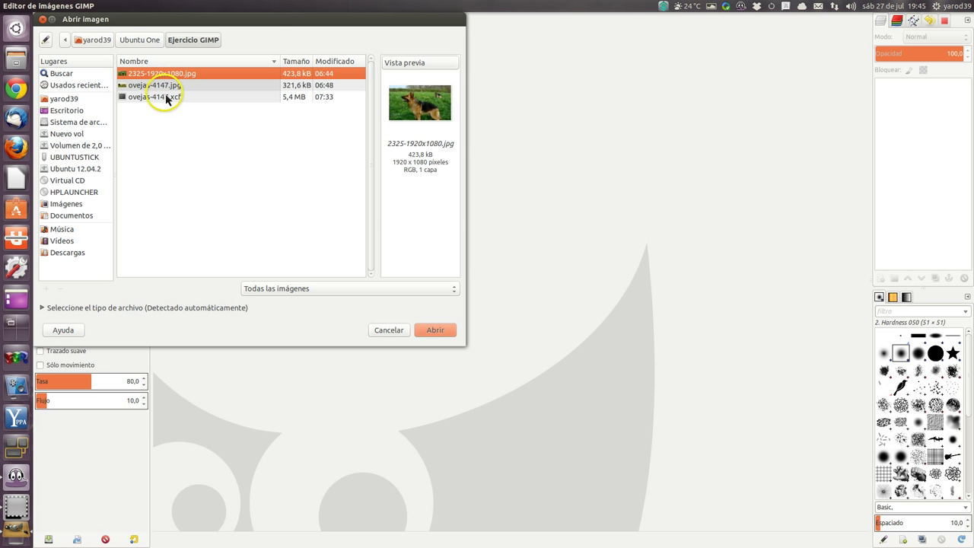
double_click(164, 86)
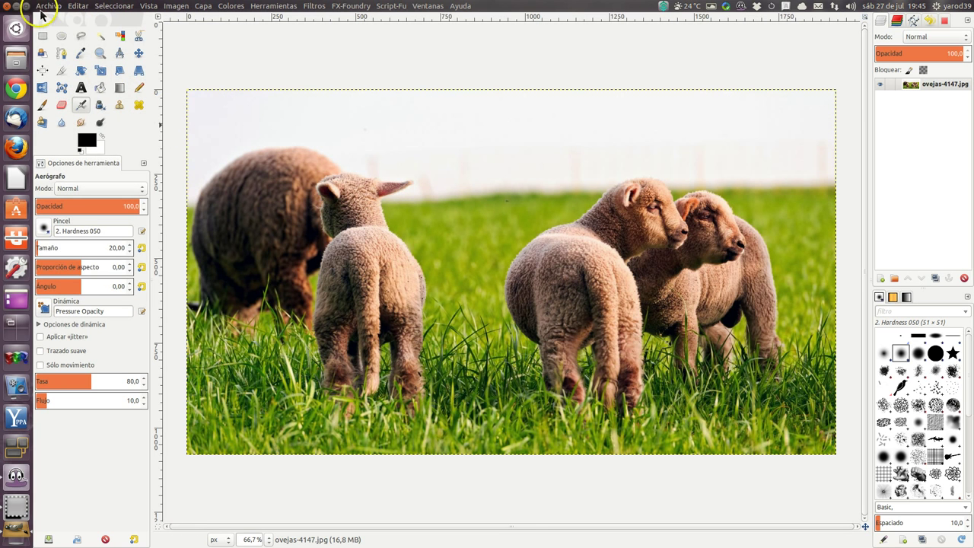
Open 2325-1920x1080.jpg as a layer on top of the sheep photo
left_click(47, 7)
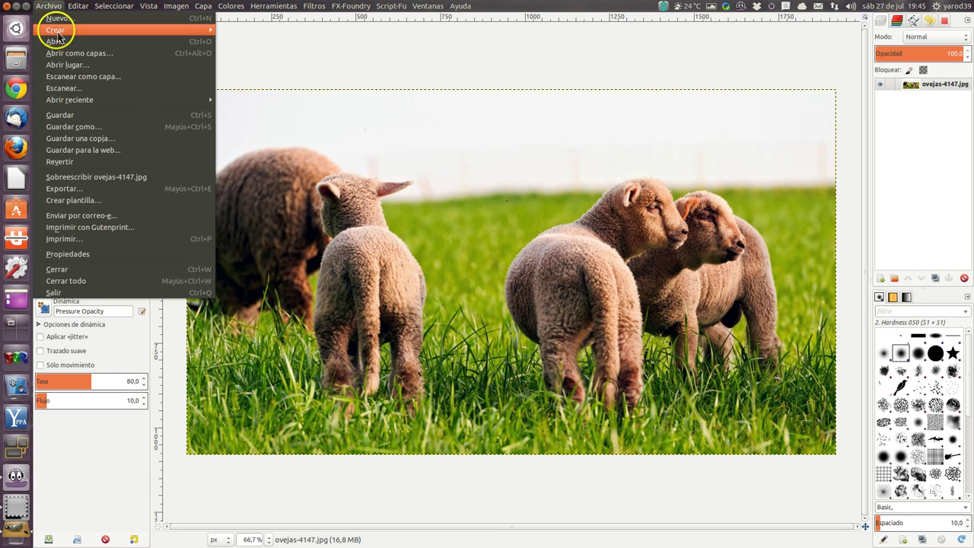
left_click(65, 55)
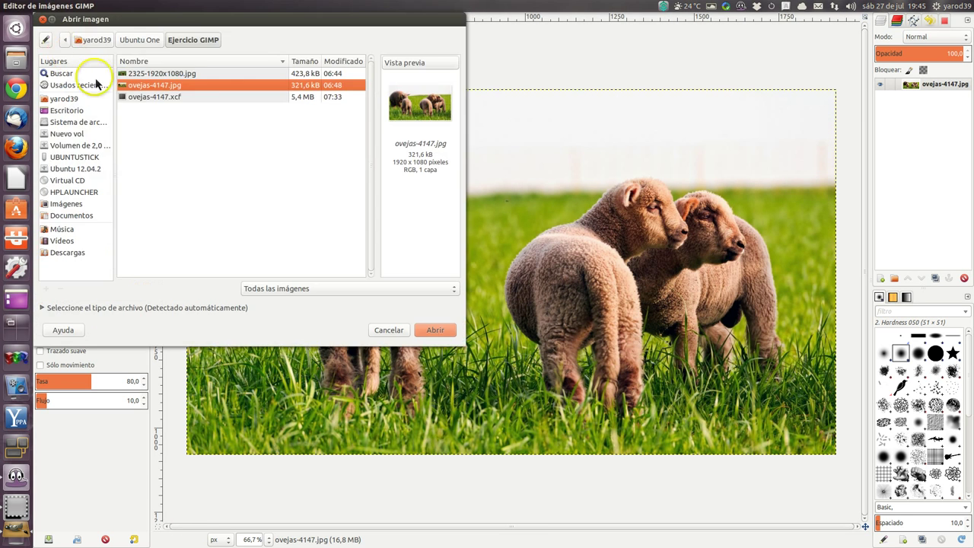
double_click(166, 74)
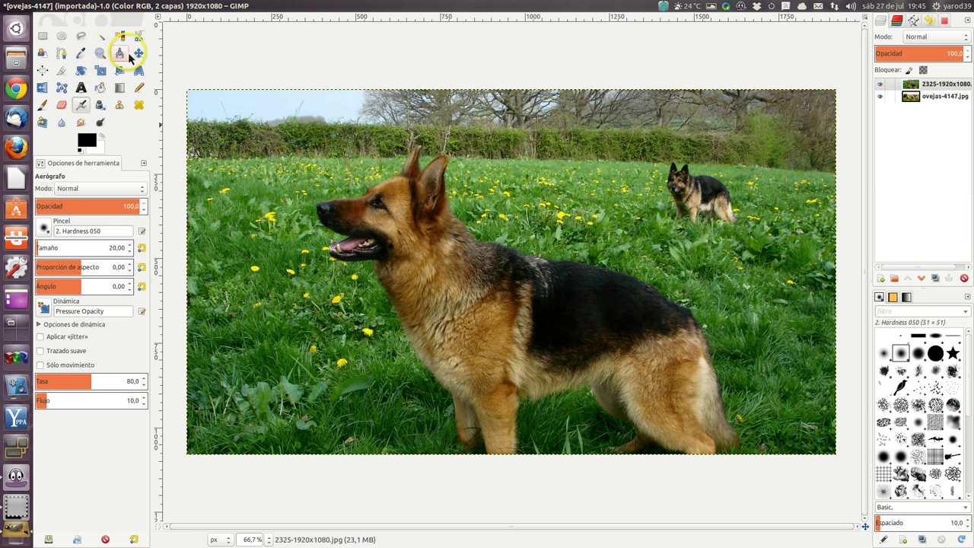
Start a path at the dog's front leg, tracing up the chest and throat to its mouth
left_click(61, 53)
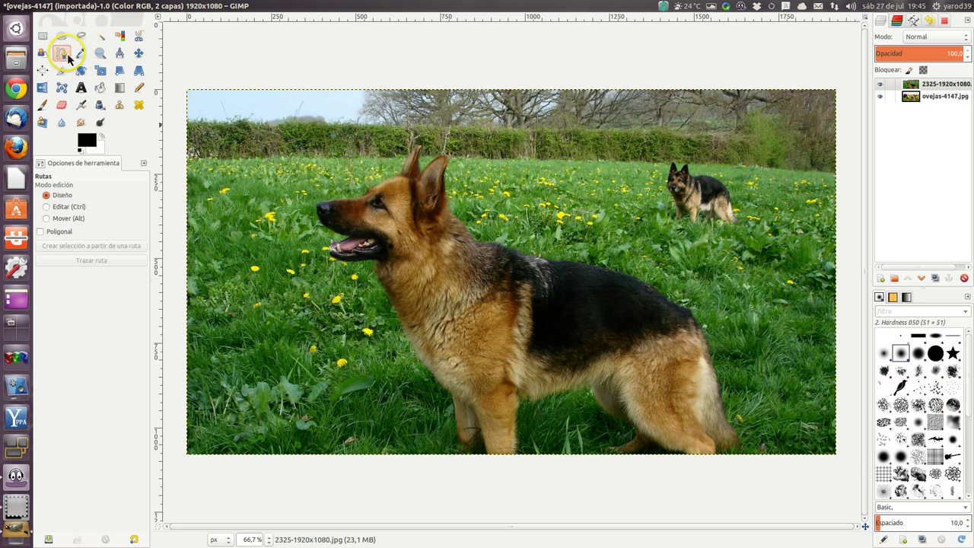
left_click(462, 441)
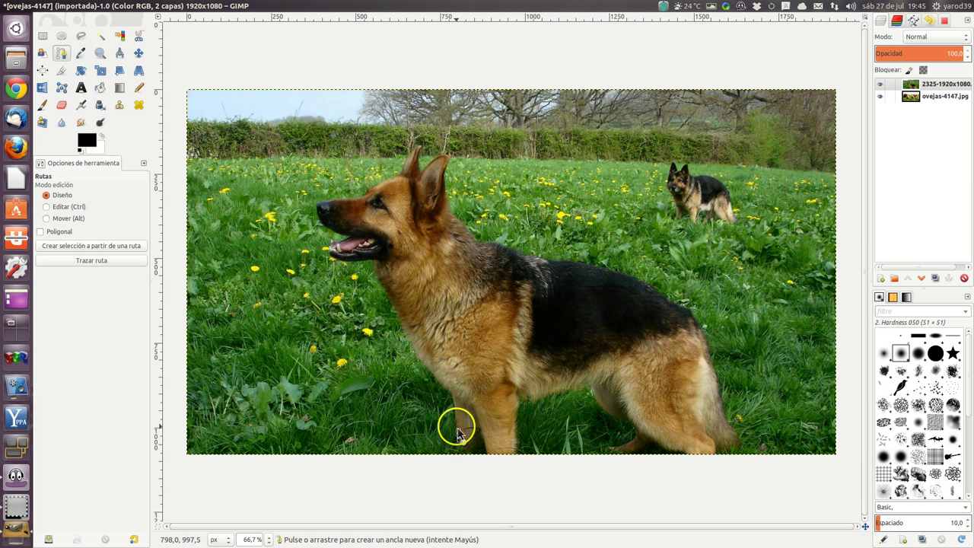
left_click_drag(456, 424, 452, 405)
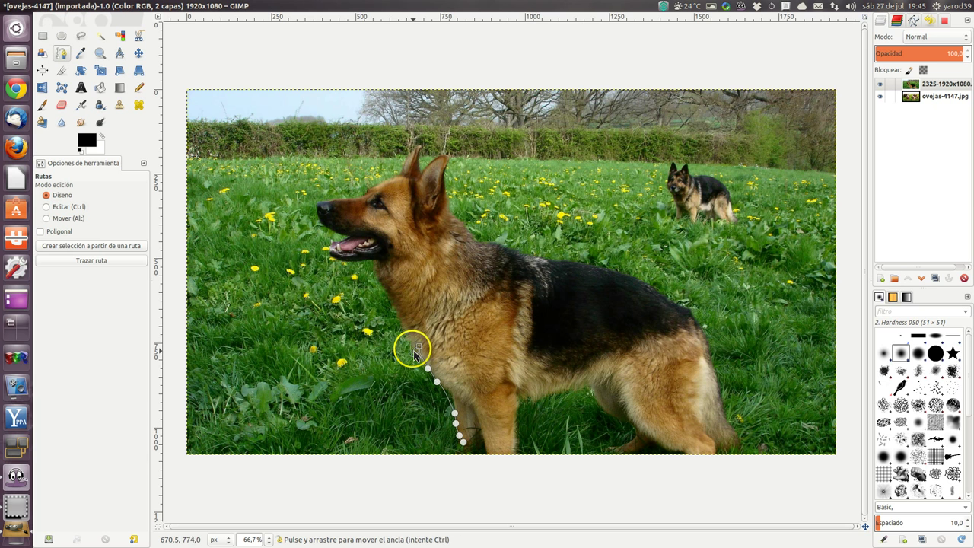
left_click_drag(415, 355, 382, 287)
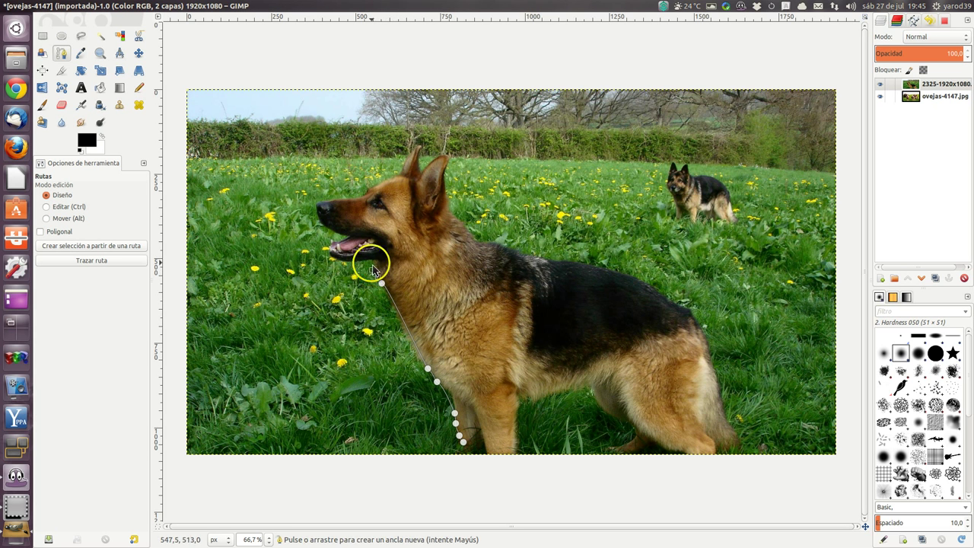
left_click(374, 262)
left_click(351, 263)
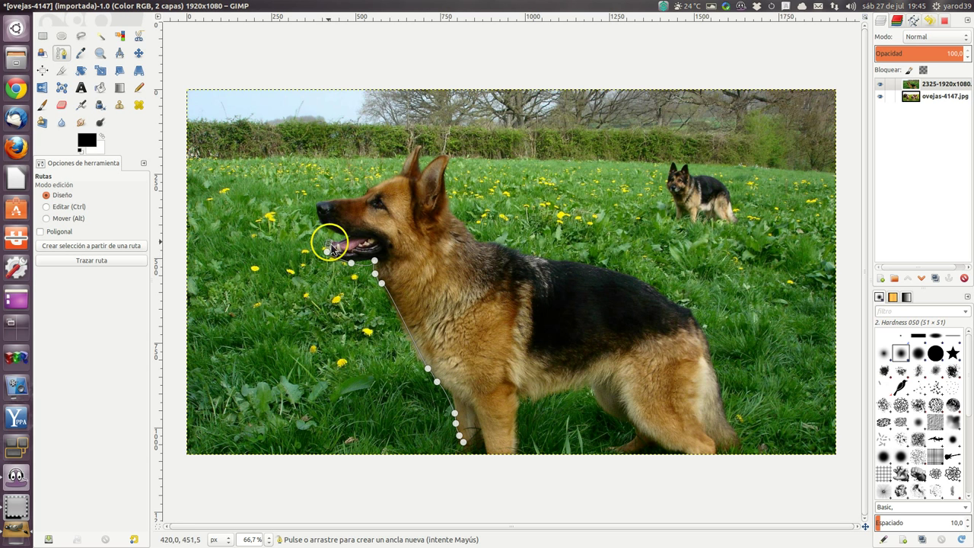
left_click_drag(329, 243, 347, 234)
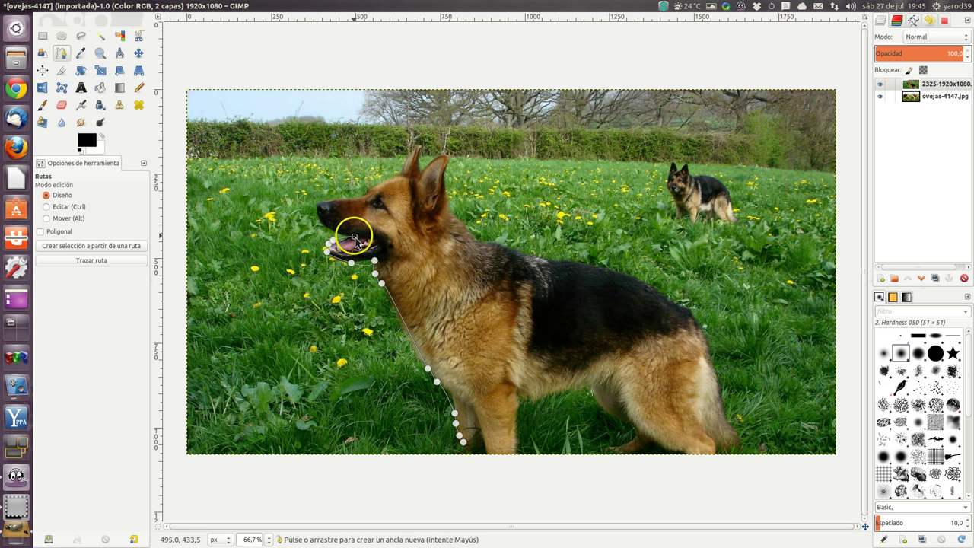
left_click(352, 235)
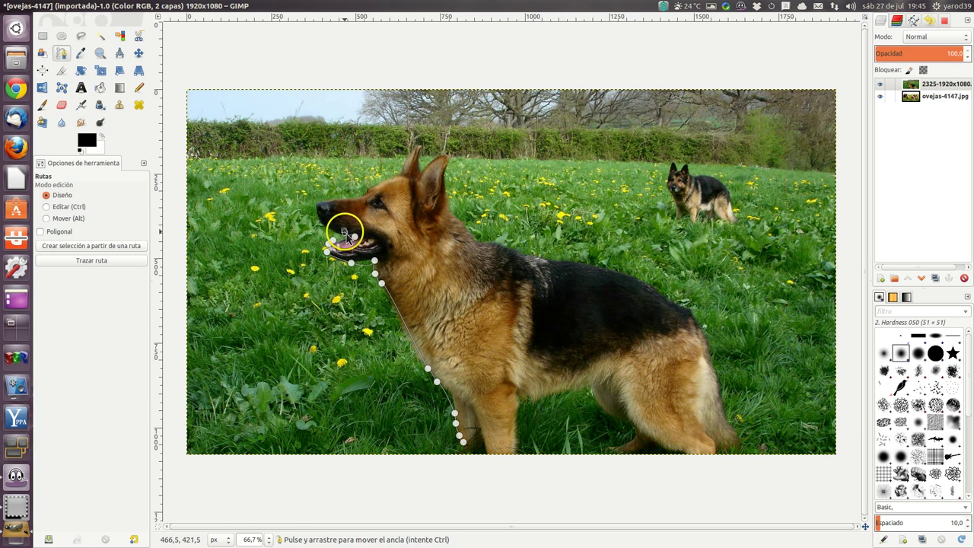
Continue the path around the dog's nose, snout, forehead and ear
left_click(312, 201)
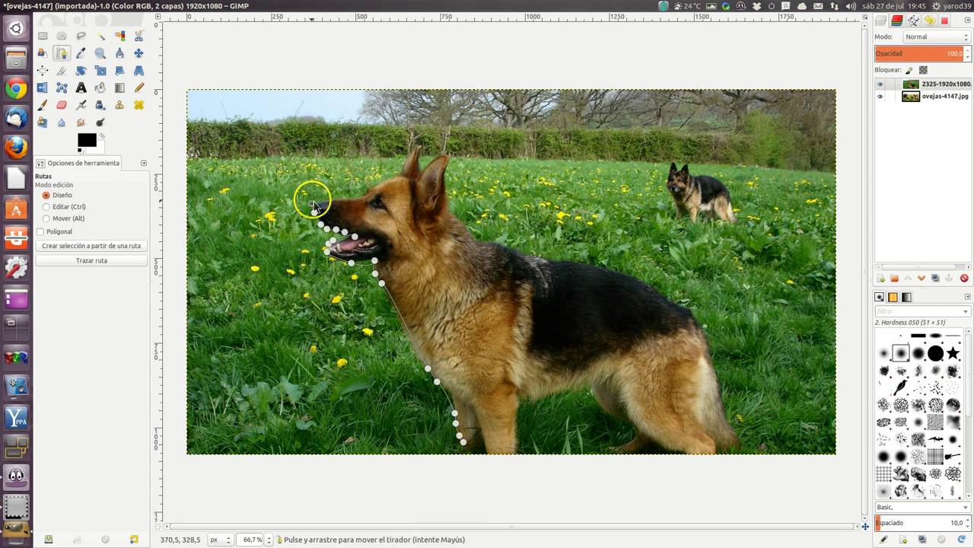
left_click(347, 195)
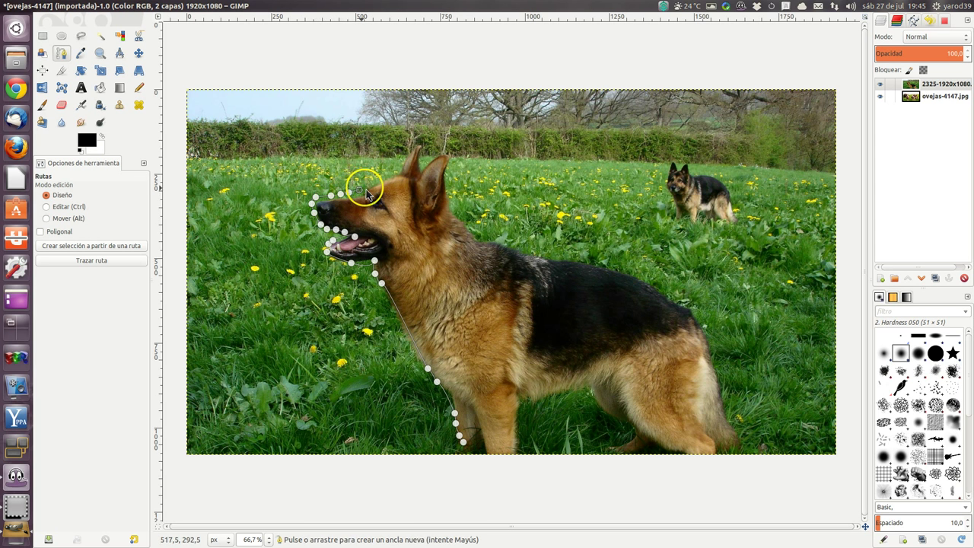
left_click(372, 187)
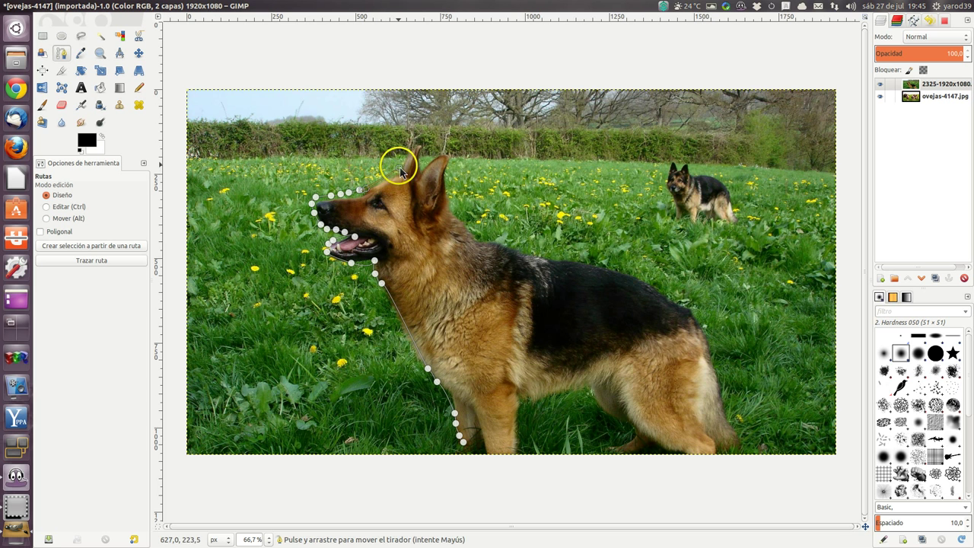
left_click(401, 161)
left_click(410, 150)
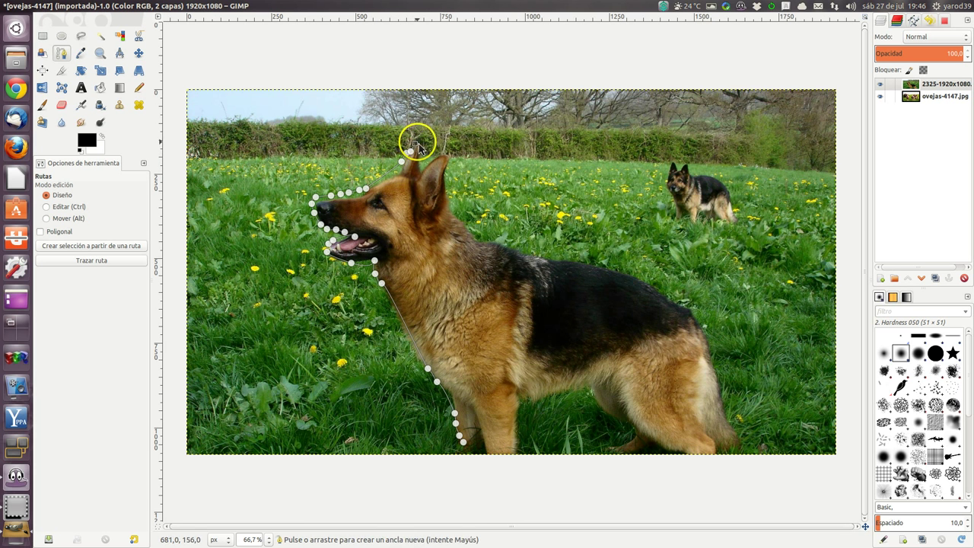
left_click_drag(419, 144, 423, 142)
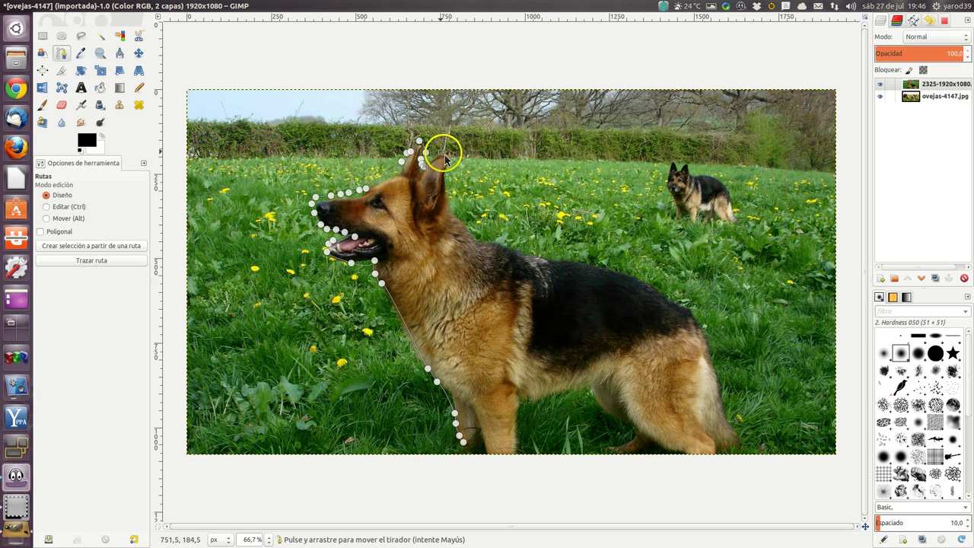
left_click(453, 156)
left_click(453, 165)
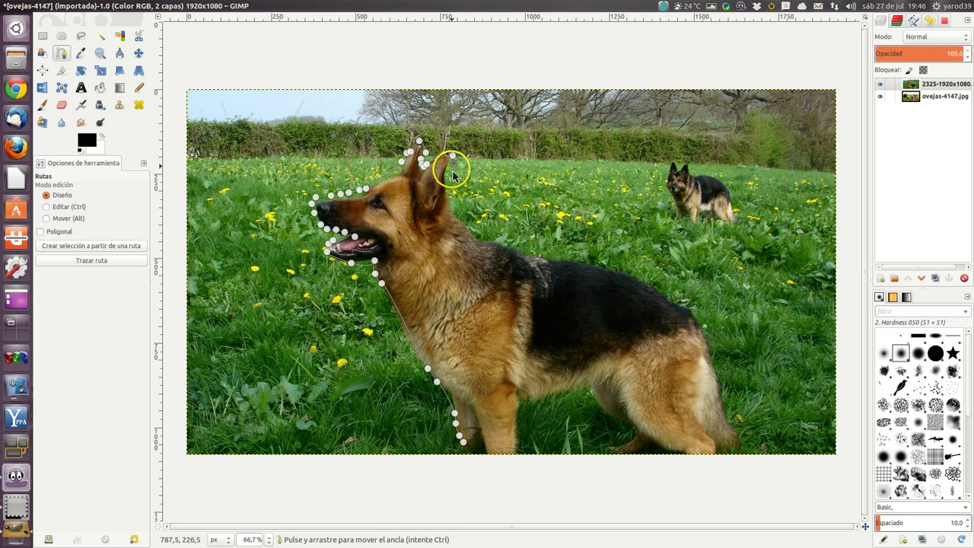
left_click(446, 185)
Trace the path along the dog's neck and back down to its rear
left_click(458, 219)
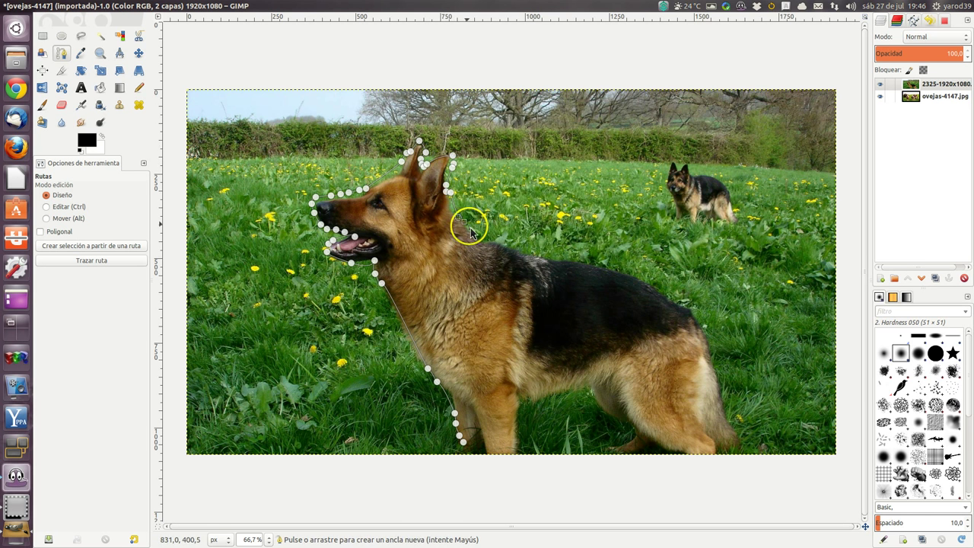
left_click(468, 228)
left_click(481, 236)
left_click(491, 241)
left_click(508, 246)
left_click(519, 253)
left_click(538, 255)
left_click(549, 255)
left_click(563, 258)
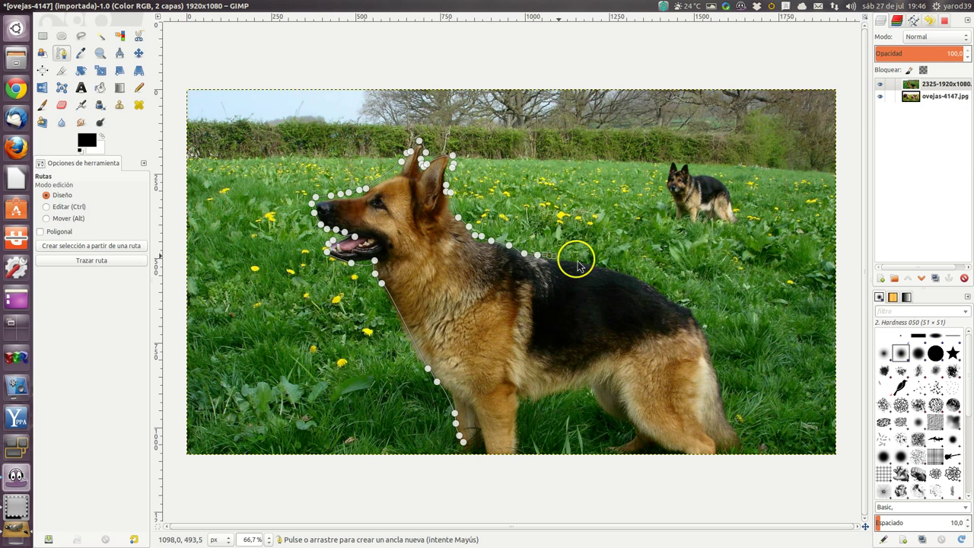
left_click(576, 260)
left_click(589, 262)
left_click(604, 270)
left_click(628, 276)
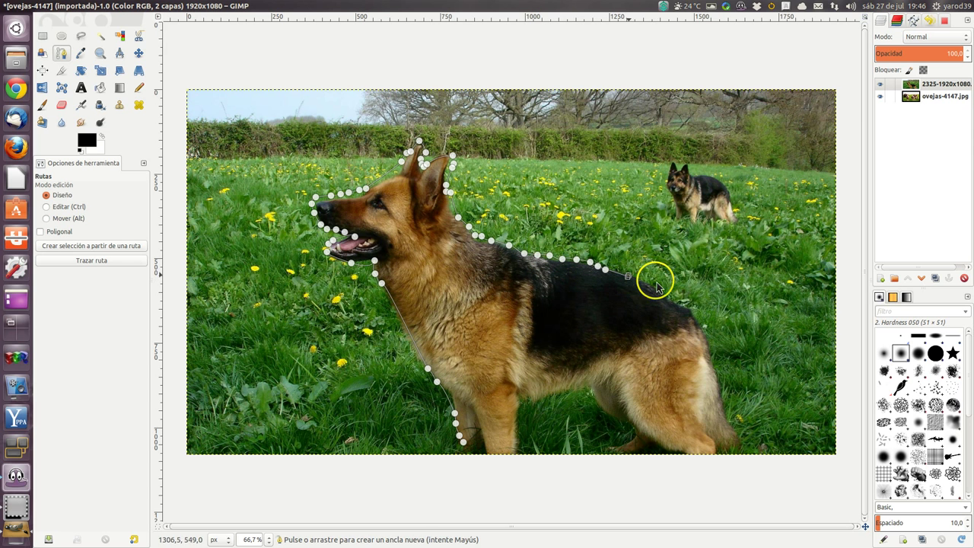
left_click(653, 282)
left_click(664, 292)
left_click(677, 297)
left_click(687, 304)
left_click(698, 316)
left_click(707, 338)
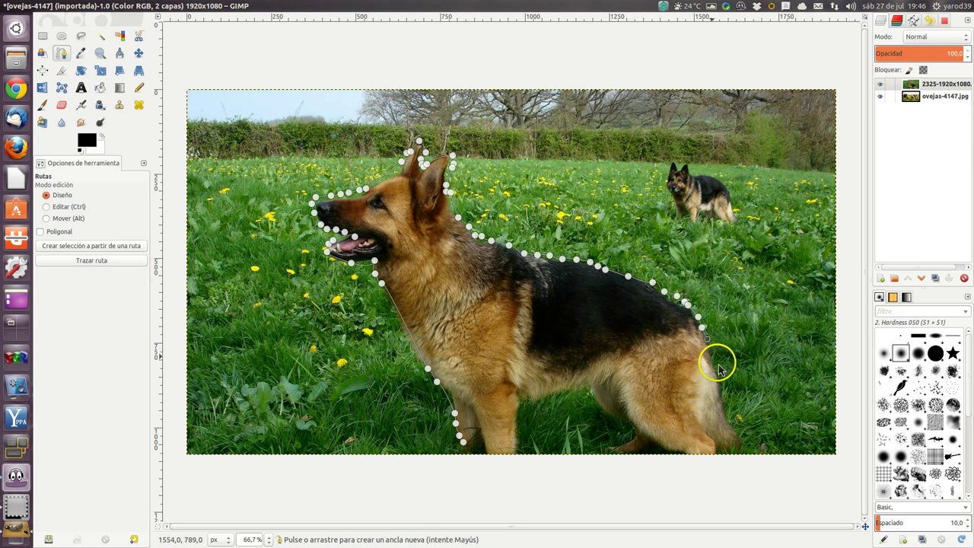
Trace the path down the rear leg and along the hind paw's bottom edge
left_click(721, 395)
left_click(724, 404)
left_click(729, 415)
left_click(734, 427)
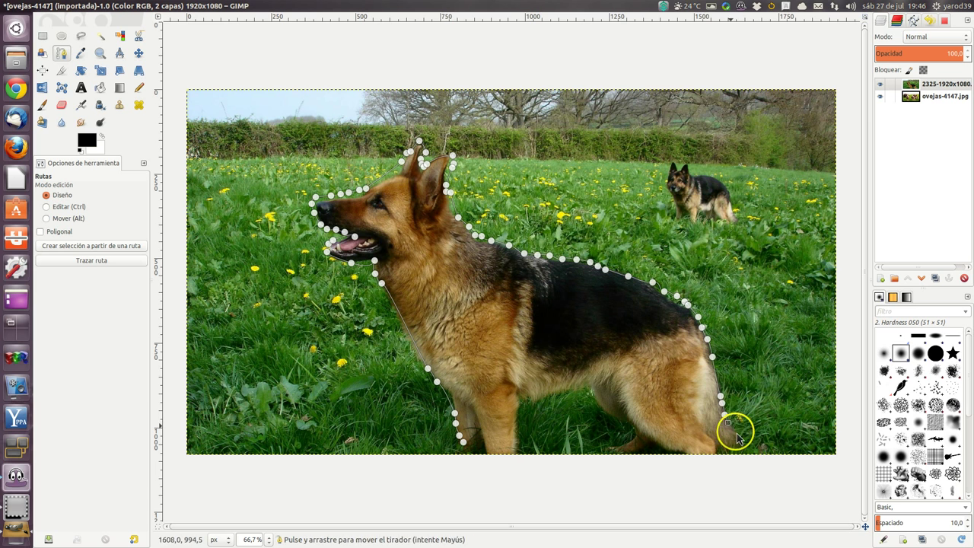
left_click(743, 437)
left_click(737, 448)
left_click(726, 452)
left_click(712, 455)
left_click(699, 455)
left_click(687, 455)
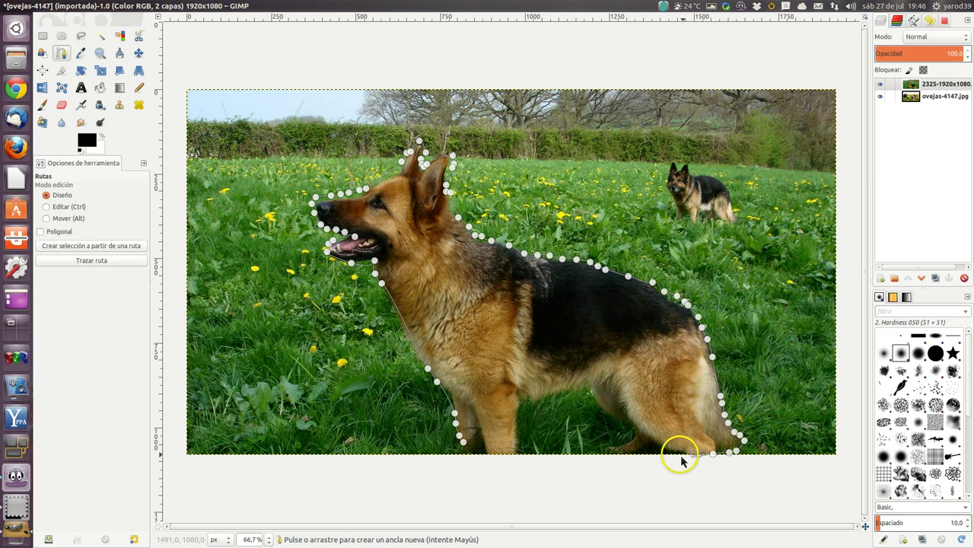
left_click(676, 455)
left_click(639, 453)
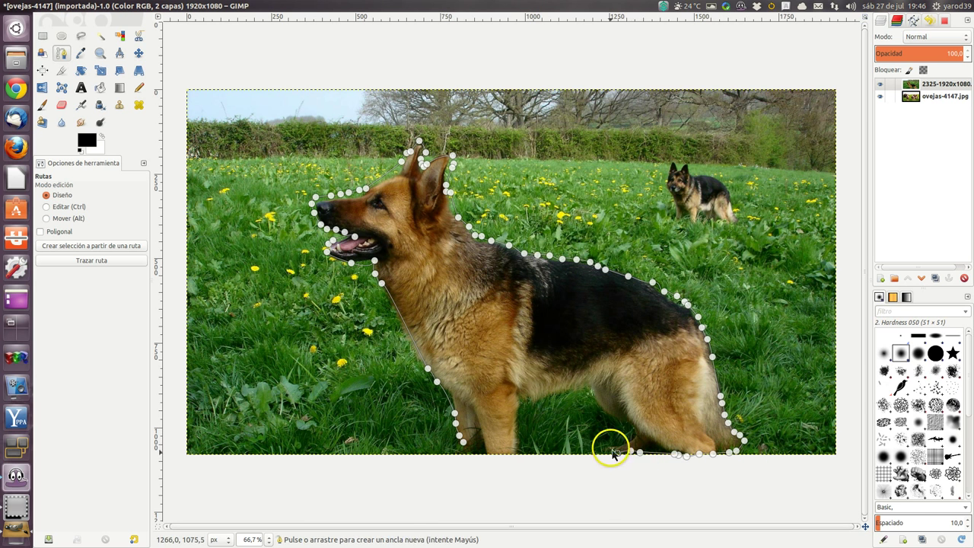
left_click(614, 449)
Finish the outline up the inner hind leg, along the belly, back to the front leg
left_click(624, 435)
left_click(617, 426)
left_click(610, 418)
left_click(604, 410)
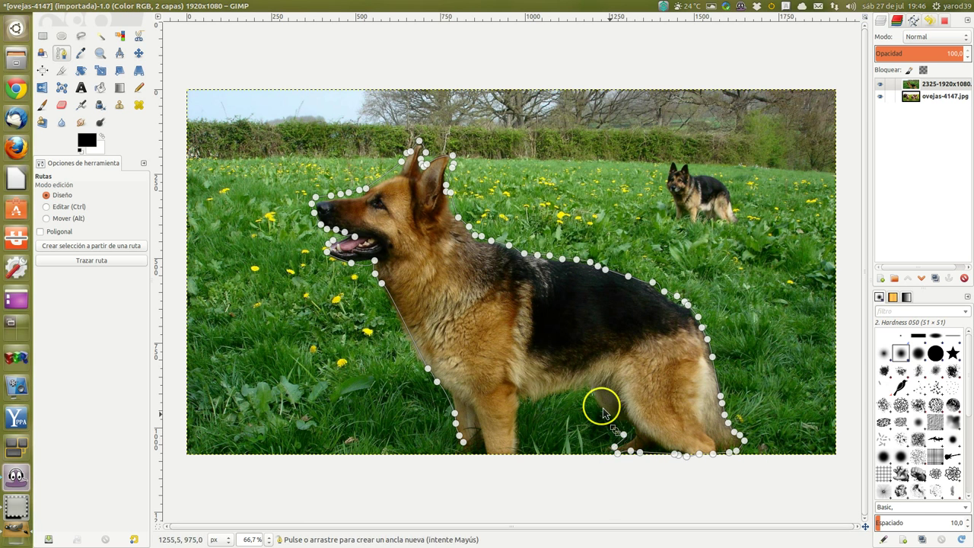
left_click(586, 394)
left_click(572, 399)
left_click(555, 402)
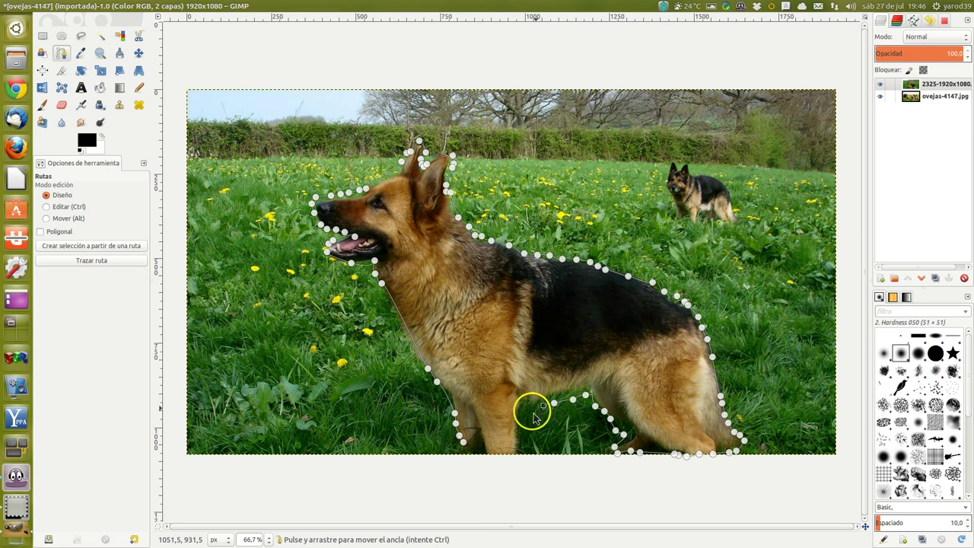
left_click(541, 406)
left_click(520, 417)
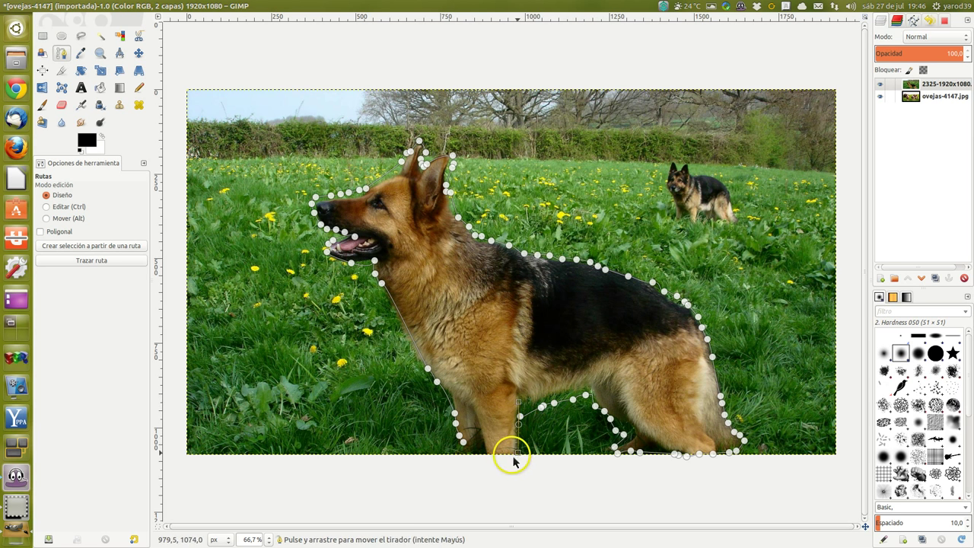
left_click_drag(495, 457, 468, 446)
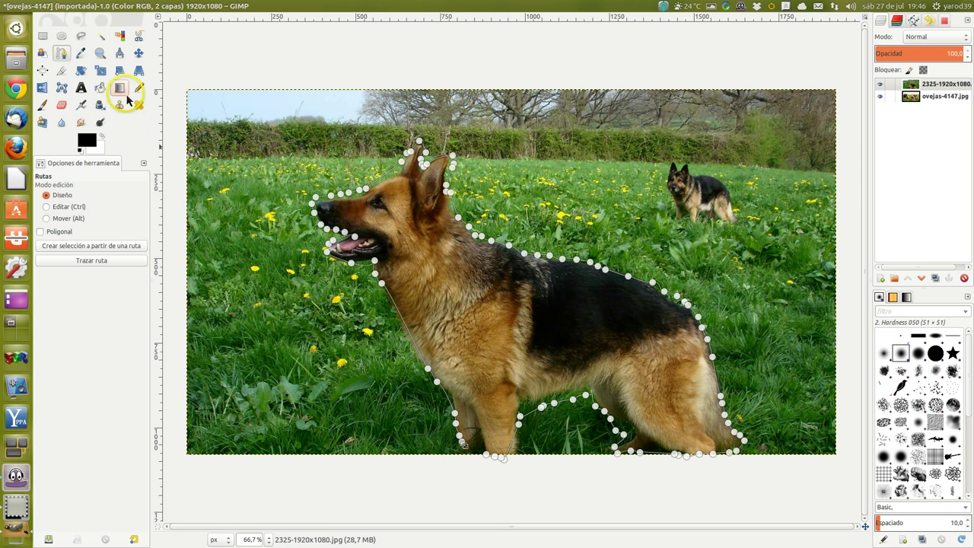
Convert the dog's traced path into a selection via Seleccionar > A partir de una ruta
left_click(142, 56)
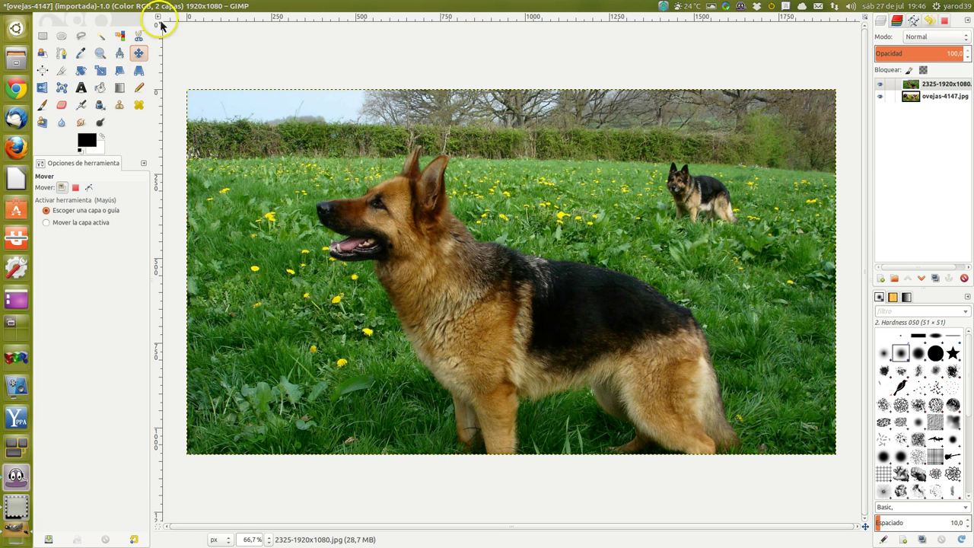
left_click(116, 8)
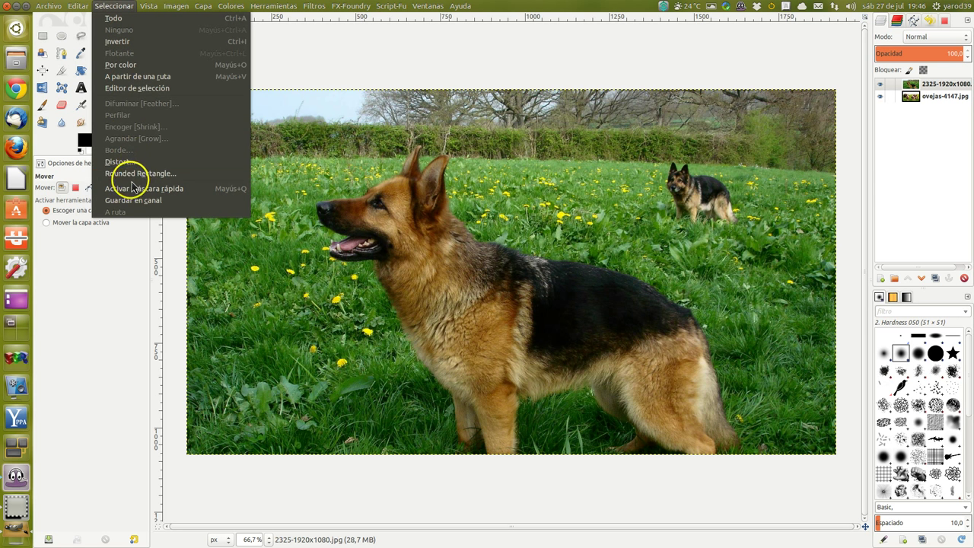
left_click(138, 76)
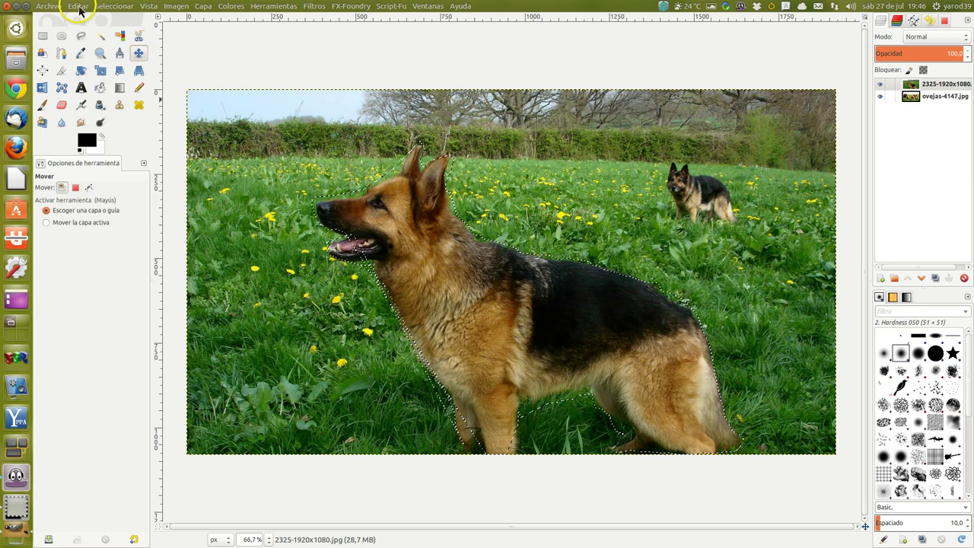
left_click(79, 6)
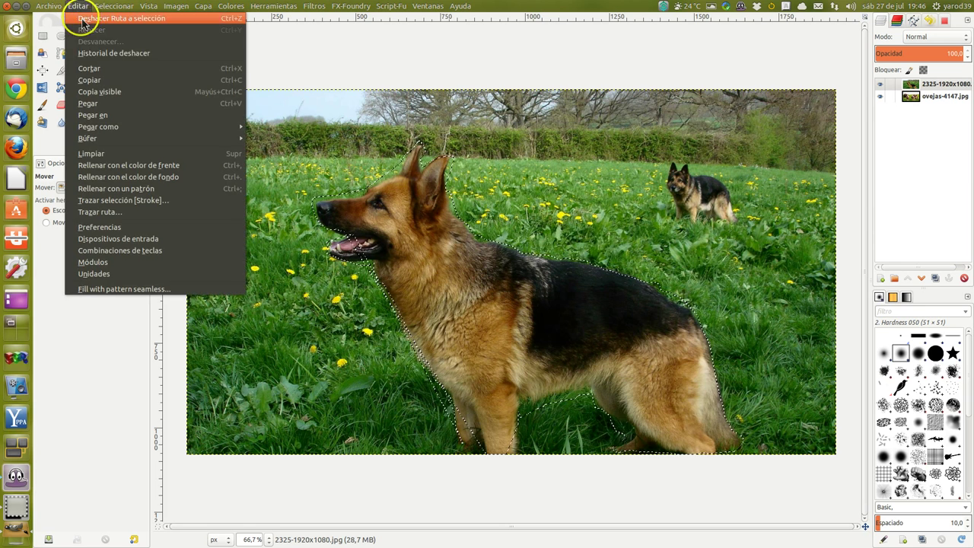
Cut the dog, hide its photo layer, and paste the dog as a new layer
left_click(89, 69)
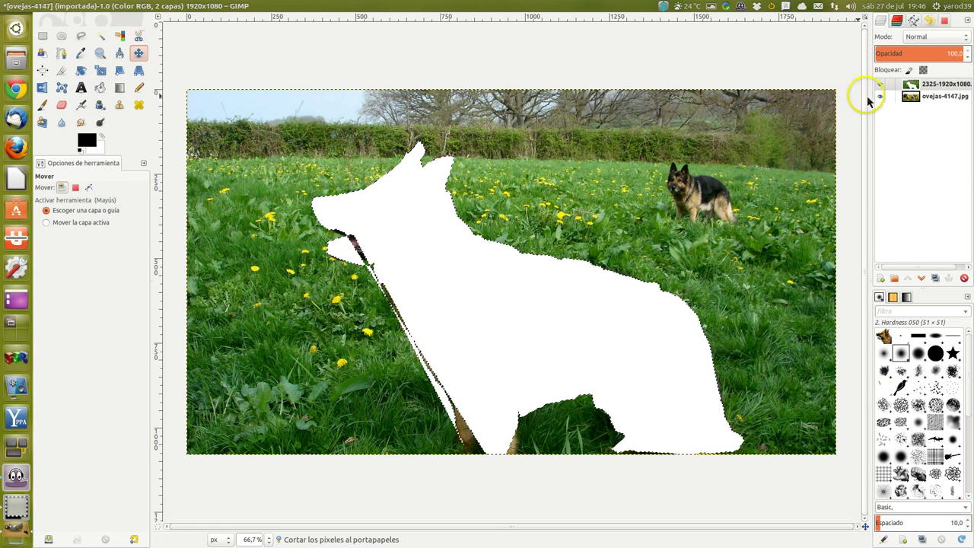
left_click(926, 89)
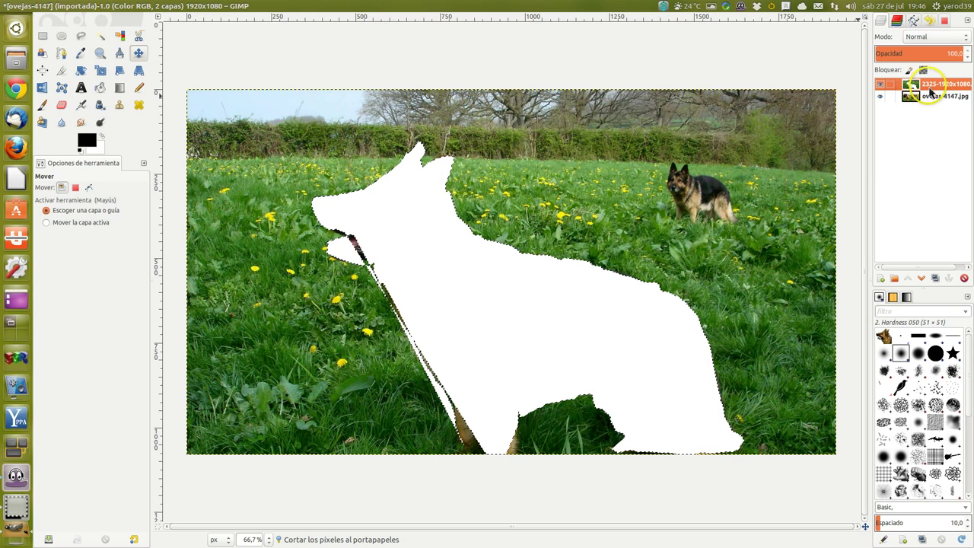
left_click(881, 84)
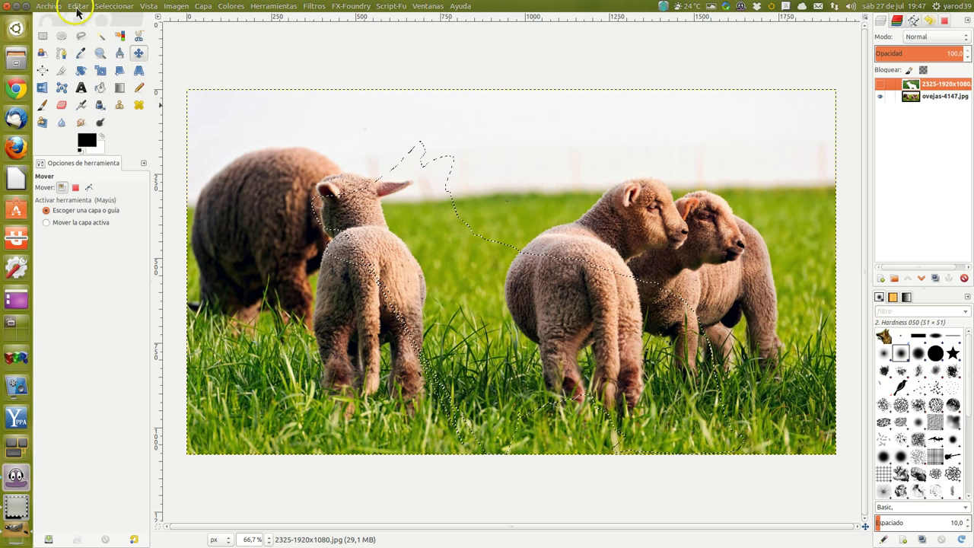
left_click(78, 7)
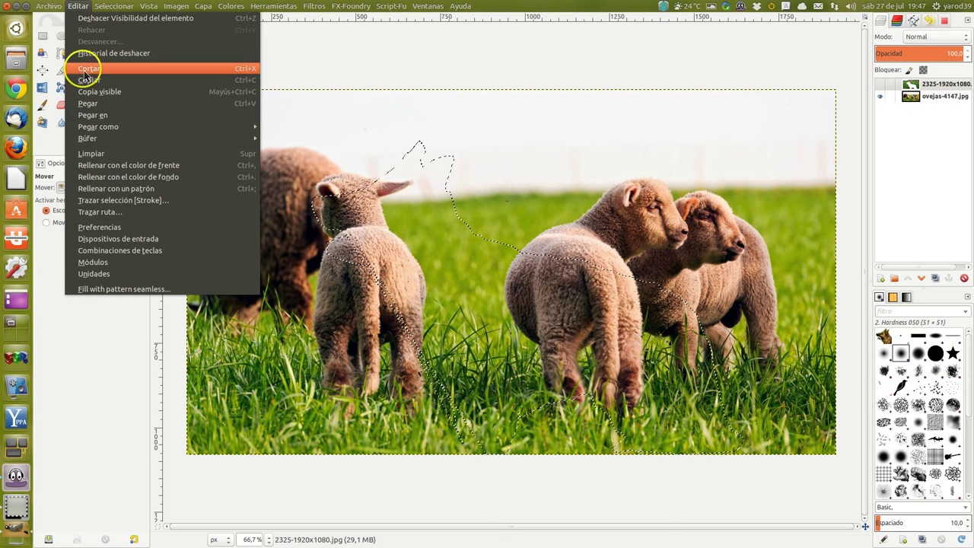
mouse_move(167, 115)
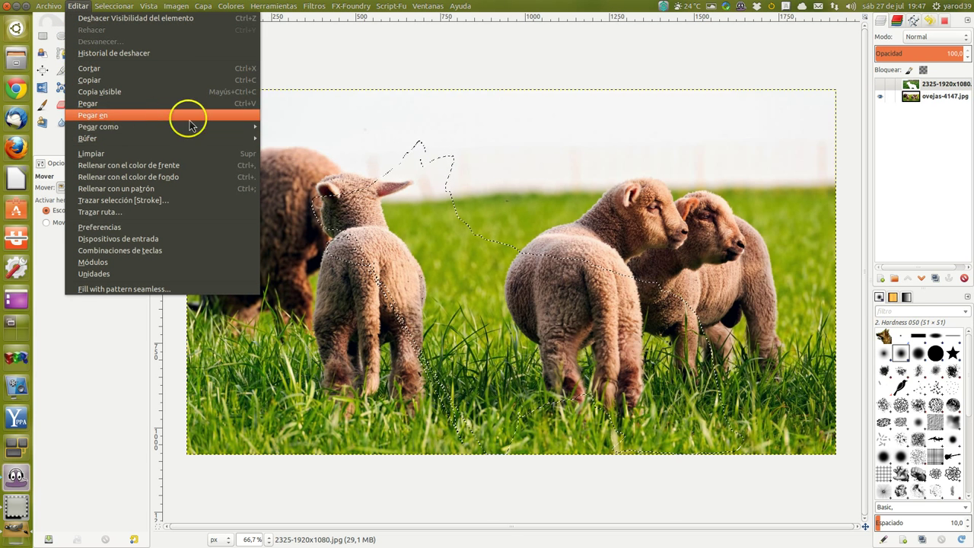
left_click(287, 143)
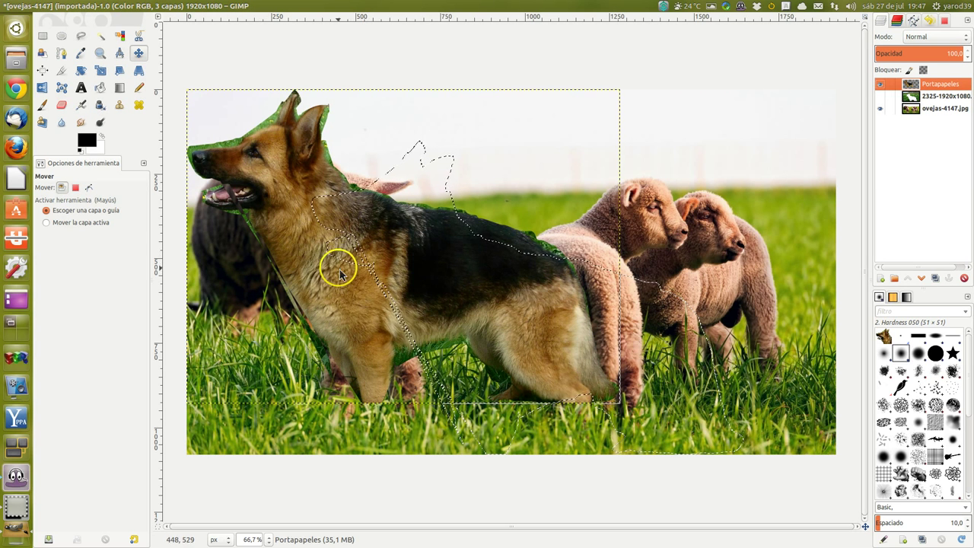
Drag the pasted dog right and down so it stands among the lambs
left_click_drag(340, 275, 408, 298)
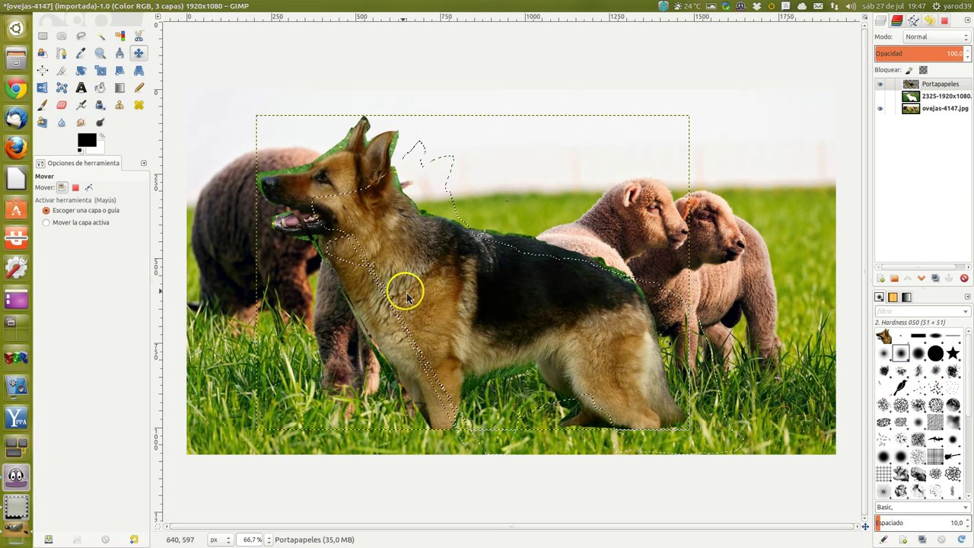
left_click_drag(455, 294, 535, 306)
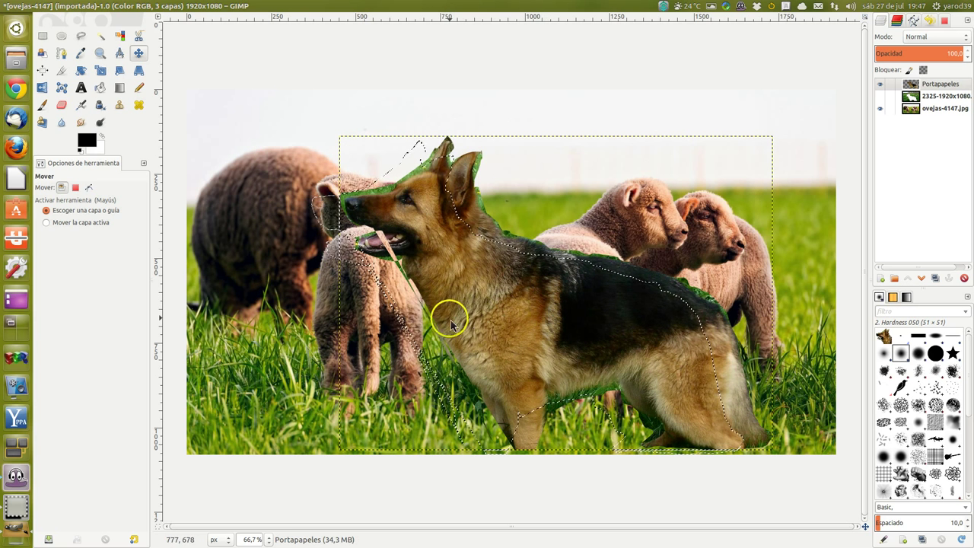
left_click_drag(434, 328, 559, 323)
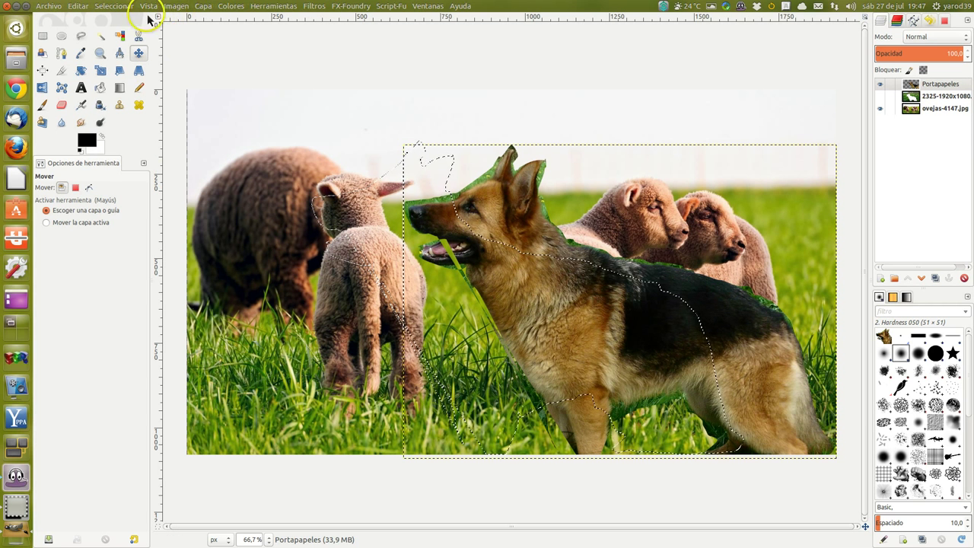
Select all, nudge the dog slightly, and merge its layer down onto the sheep
left_click(104, 7)
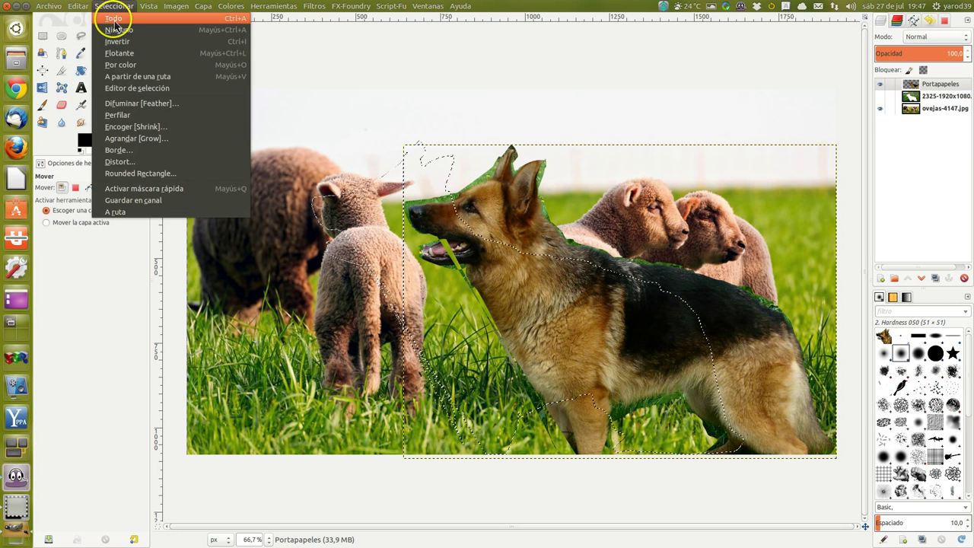
left_click(111, 22)
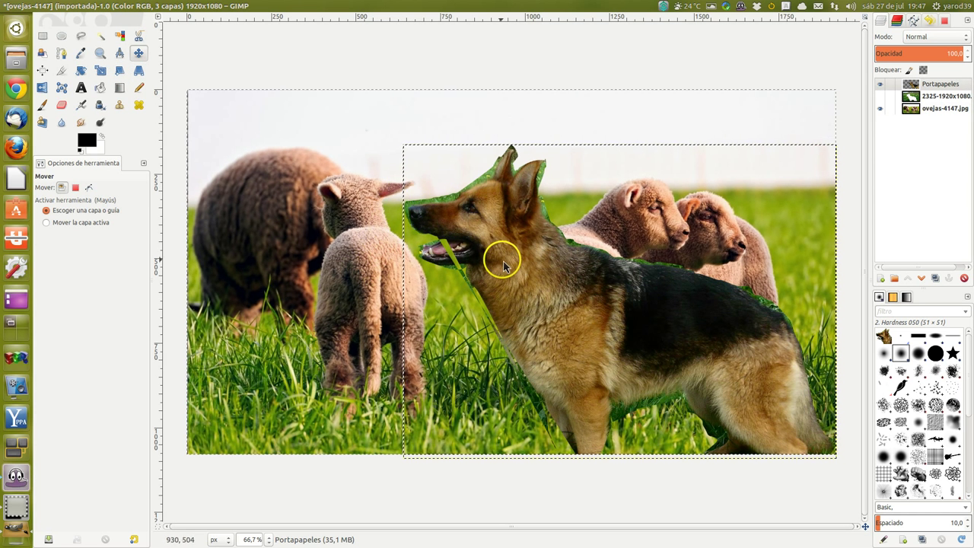
mouse_move(518, 272)
left_mouse_down()
mouse_move(474, 271)
mouse_move(518, 278)
left_mouse_up()
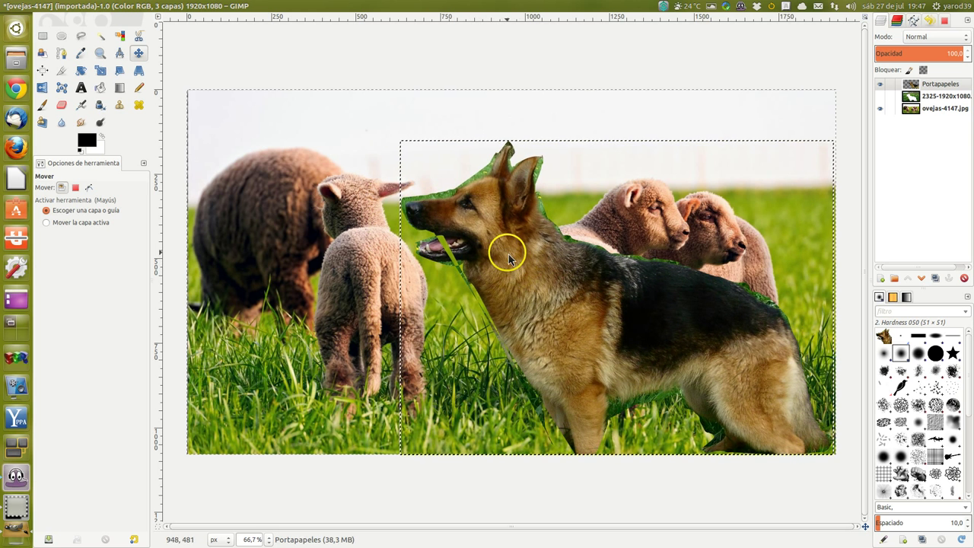
left_click(203, 6)
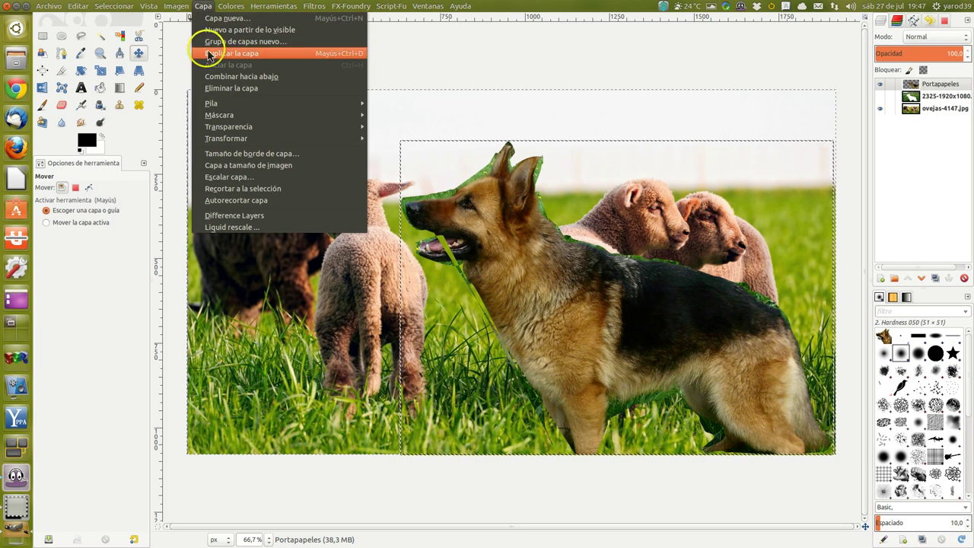
left_click(217, 86)
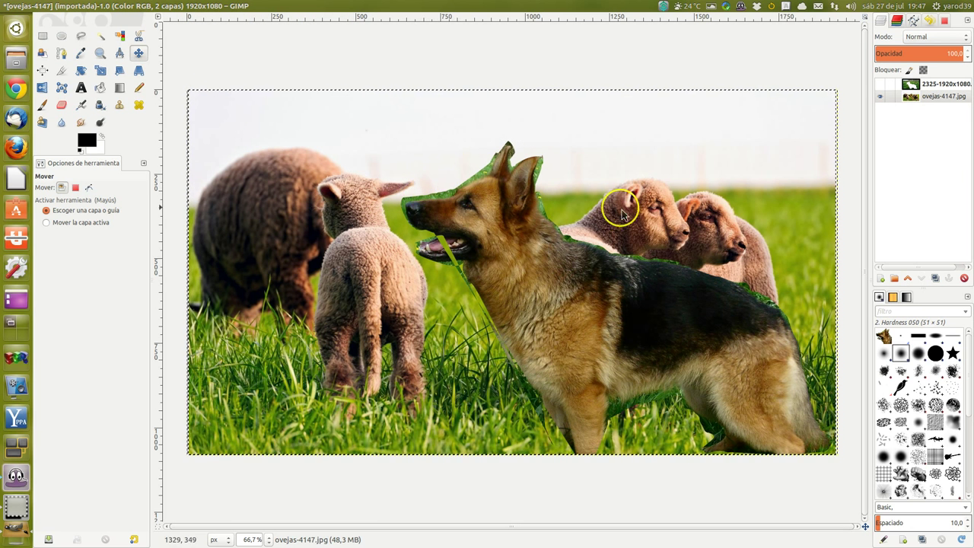
Flatten the image with Aplanar la imagen from the dog layer's context menu
left_click(928, 85)
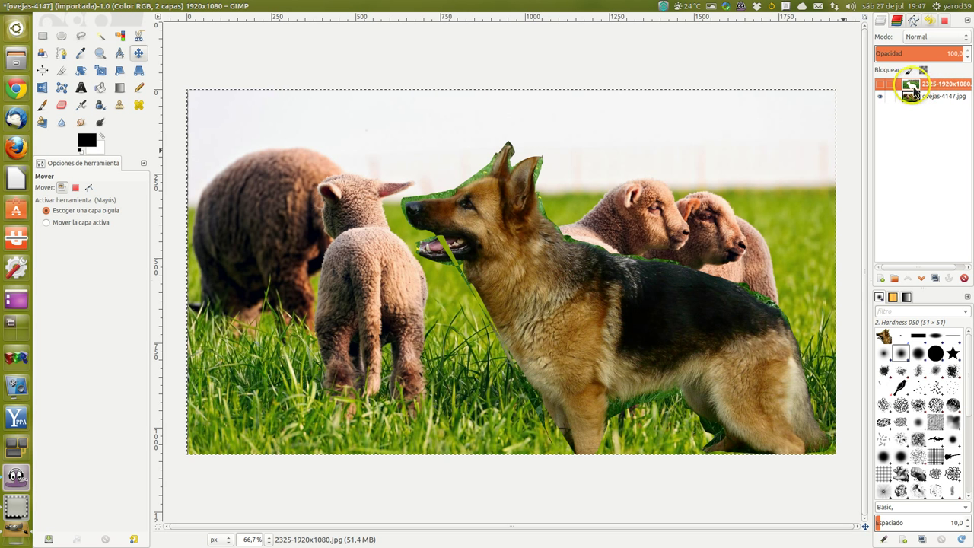
left_click_drag(914, 90, 910, 96)
right_click(913, 87)
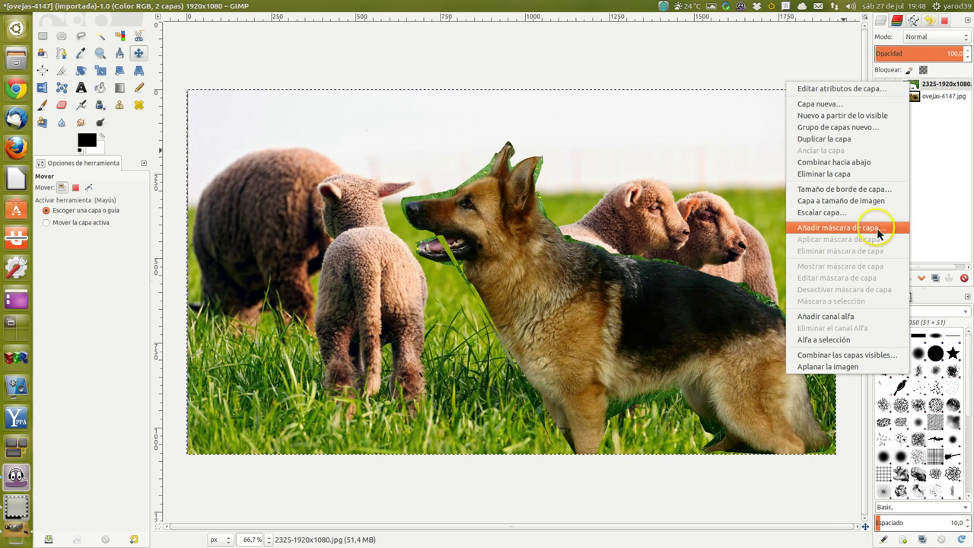
left_click(870, 178)
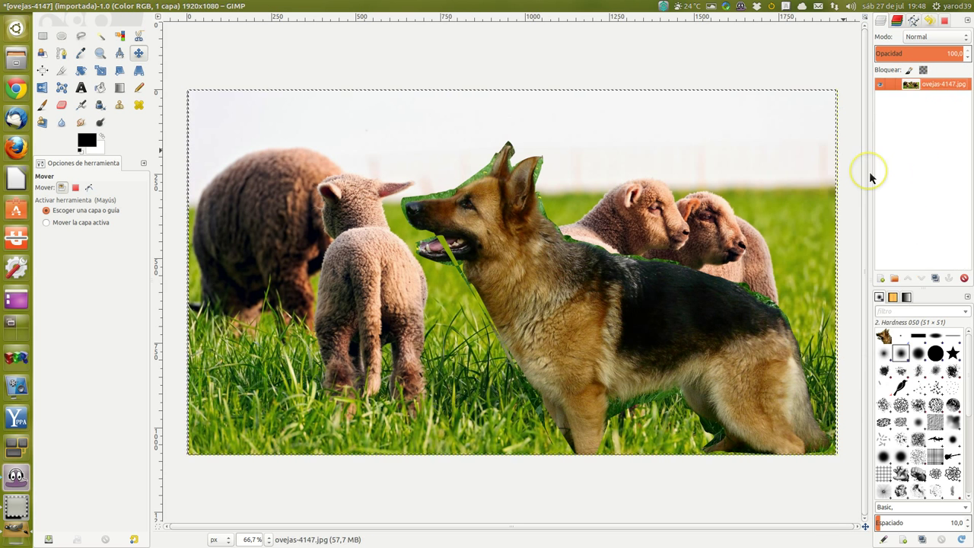
right_click(402, 156)
left_click(415, 244)
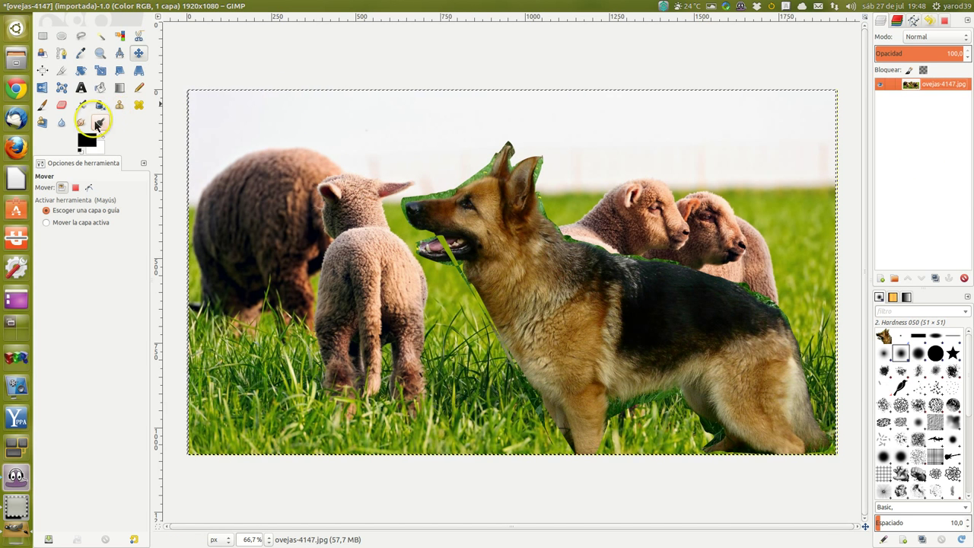
Smudge the green fringe above the dog's ear, then zoom in on its eye
left_click(84, 124)
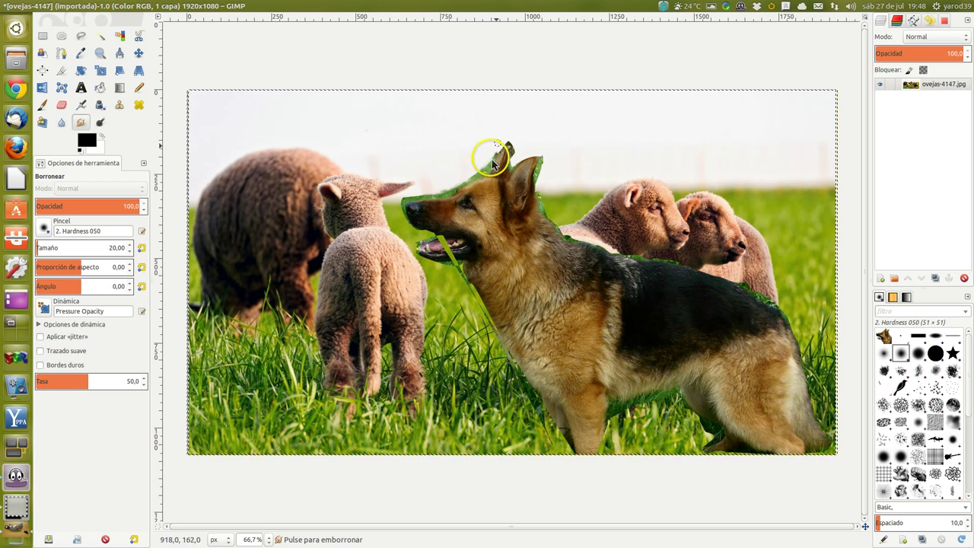
left_click_drag(493, 163, 416, 197)
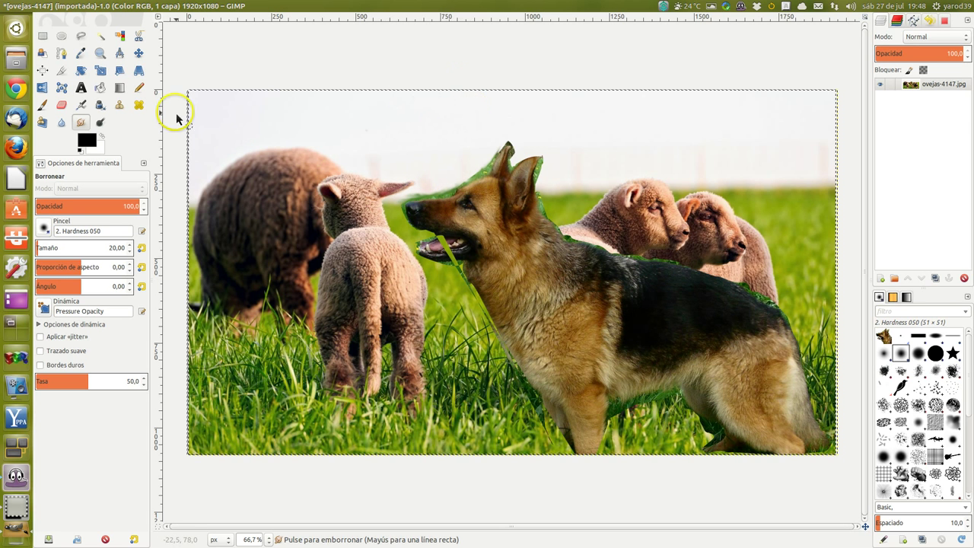
left_click(100, 53)
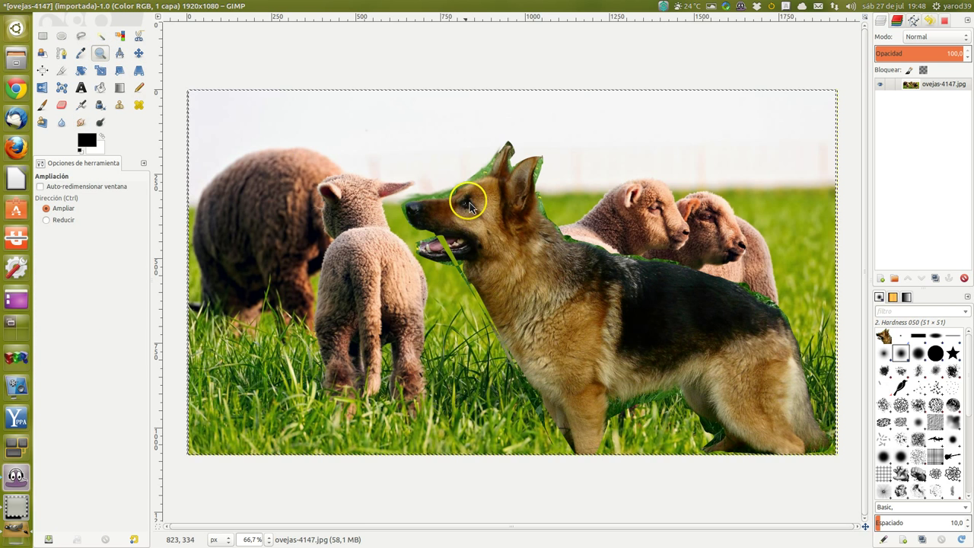
left_click_drag(470, 206, 475, 210)
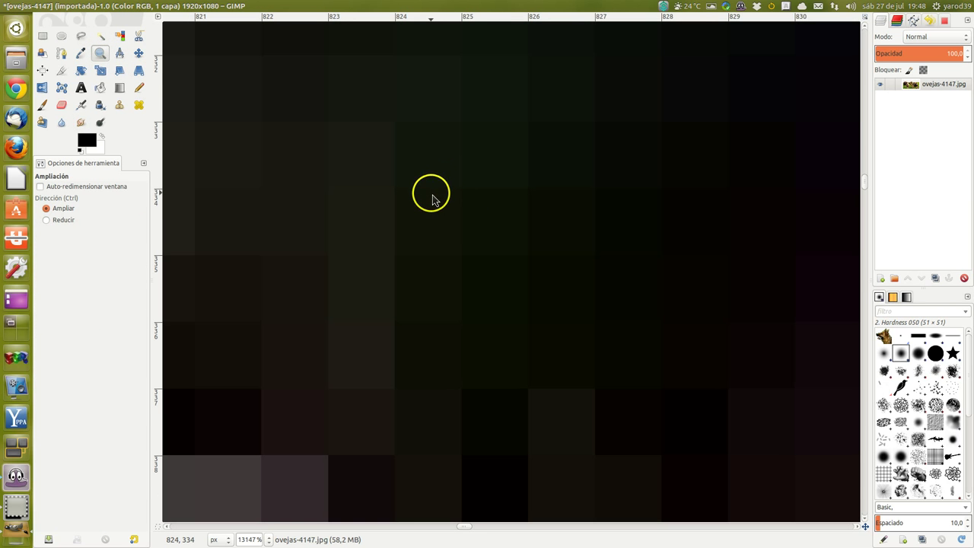
Set the Zoom tool to Reducir and zoom out to 200% to see the dog's head
right_click(427, 202)
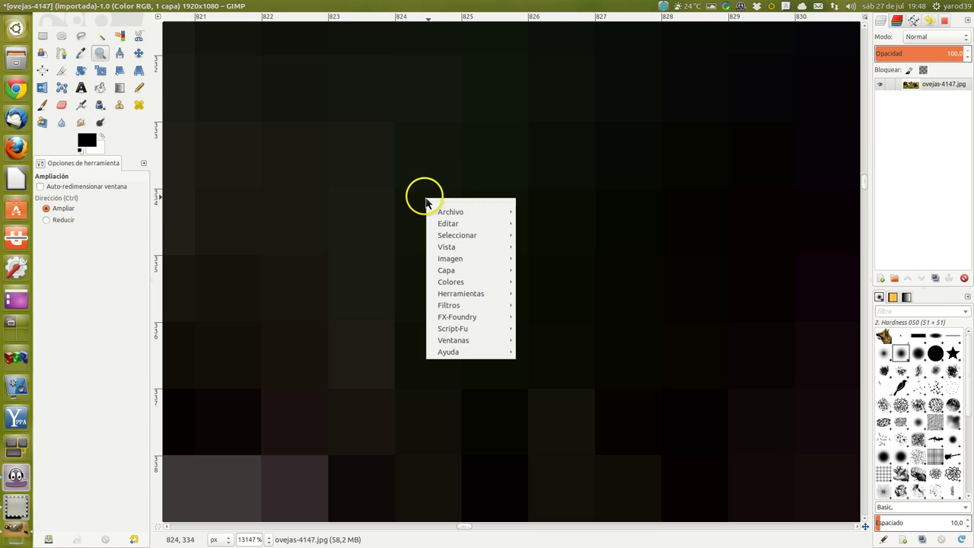
left_click(104, 223)
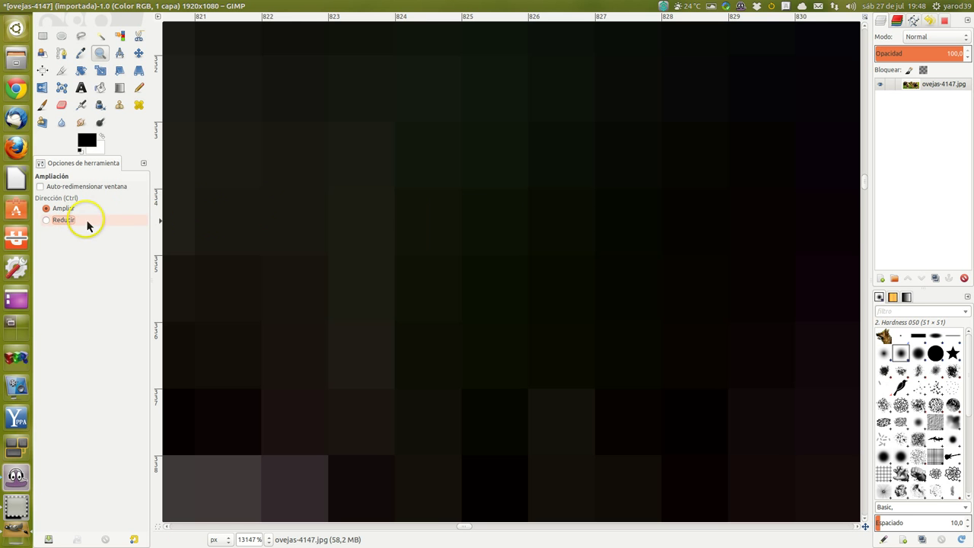
left_click(86, 219)
left_click(428, 252)
left_click(445, 261)
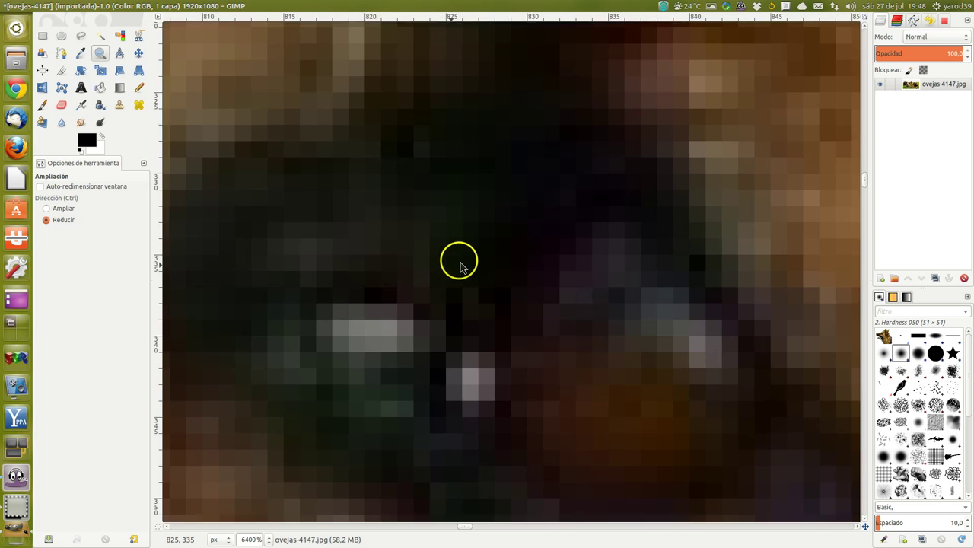
left_click(456, 262)
left_click(459, 267)
left_click(461, 274)
left_click(464, 259)
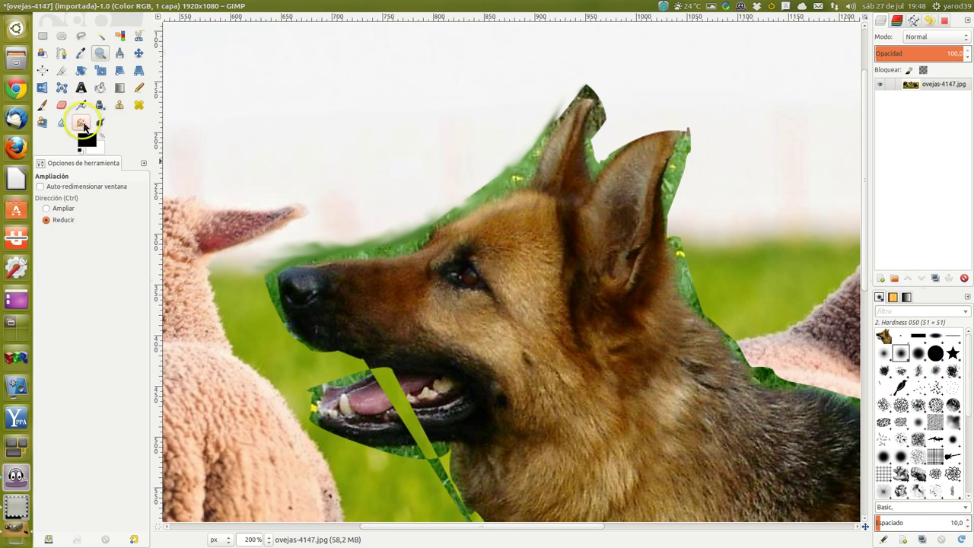
Smudge the green edge above the dog's snout and nose into the background
left_click(81, 122)
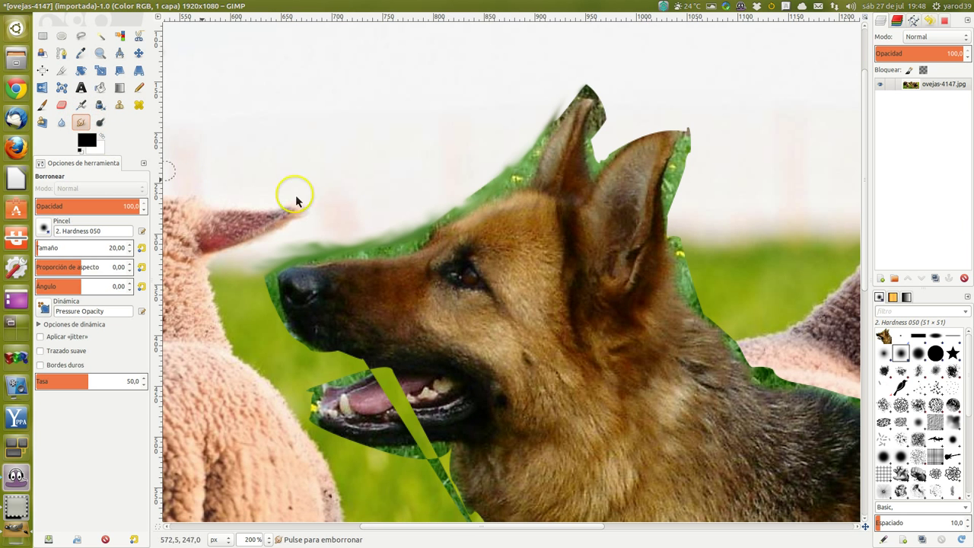
left_click(496, 185)
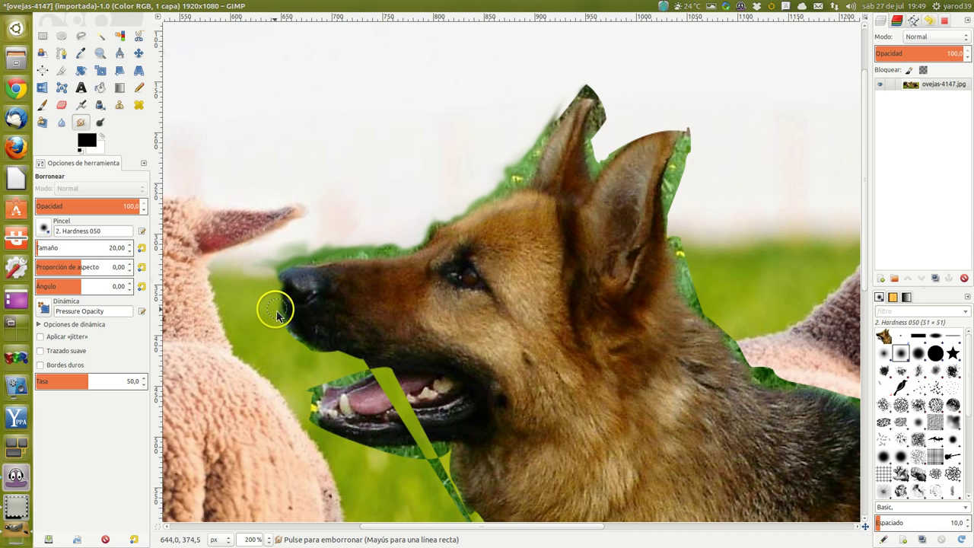
Smudge the dog's chin and lower lip edges and smear the green stripe across its tongue
left_click_drag(277, 326, 263, 359)
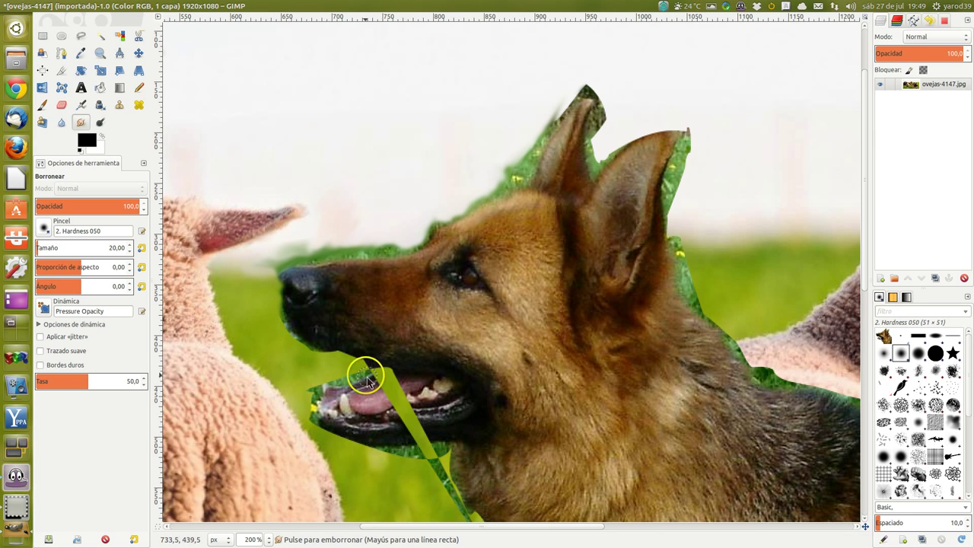
left_click_drag(368, 382, 383, 391)
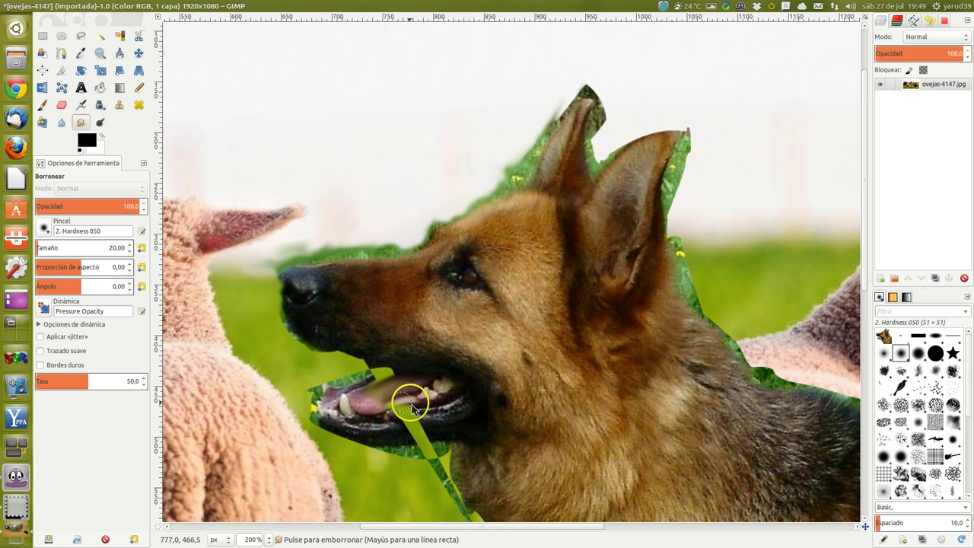
mouse_move(401, 415)
left_mouse_down()
mouse_move(411, 427)
mouse_move(388, 426)
mouse_move(417, 413)
mouse_move(402, 433)
mouse_move(426, 428)
mouse_move(398, 435)
mouse_move(433, 429)
mouse_move(426, 441)
left_mouse_up()
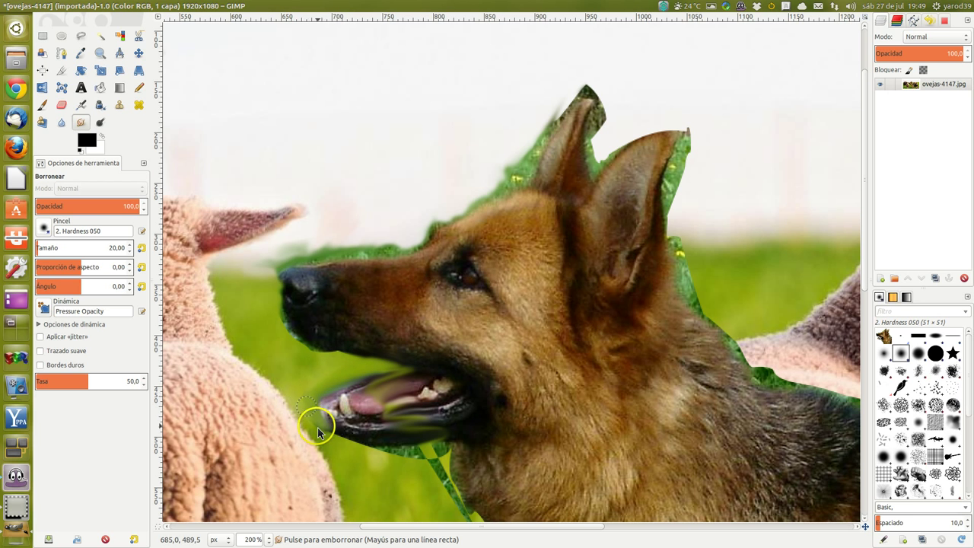
Smudge the lower lip edge further and blend the left ear's green fringe into the background
mouse_move(326, 425)
left_mouse_down()
mouse_move(412, 455)
mouse_move(434, 442)
mouse_move(442, 472)
mouse_move(451, 455)
mouse_move(442, 474)
mouse_move(418, 459)
mouse_move(439, 478)
mouse_move(450, 457)
mouse_move(452, 497)
left_mouse_up()
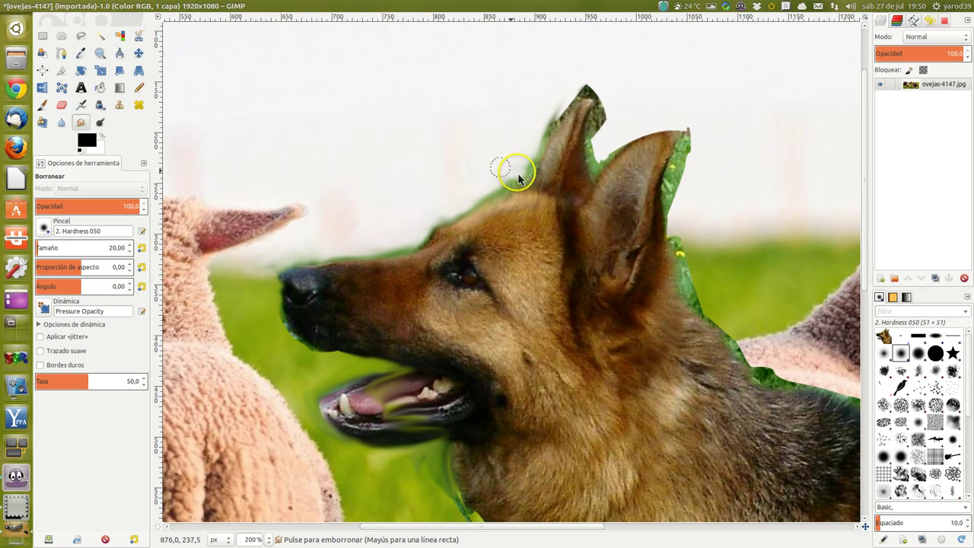
mouse_move(510, 173)
left_mouse_down()
mouse_move(554, 112)
mouse_move(536, 158)
mouse_move(553, 109)
mouse_move(509, 188)
mouse_move(461, 203)
mouse_move(509, 170)
mouse_move(403, 248)
mouse_move(330, 252)
mouse_move(308, 265)
left_mouse_up()
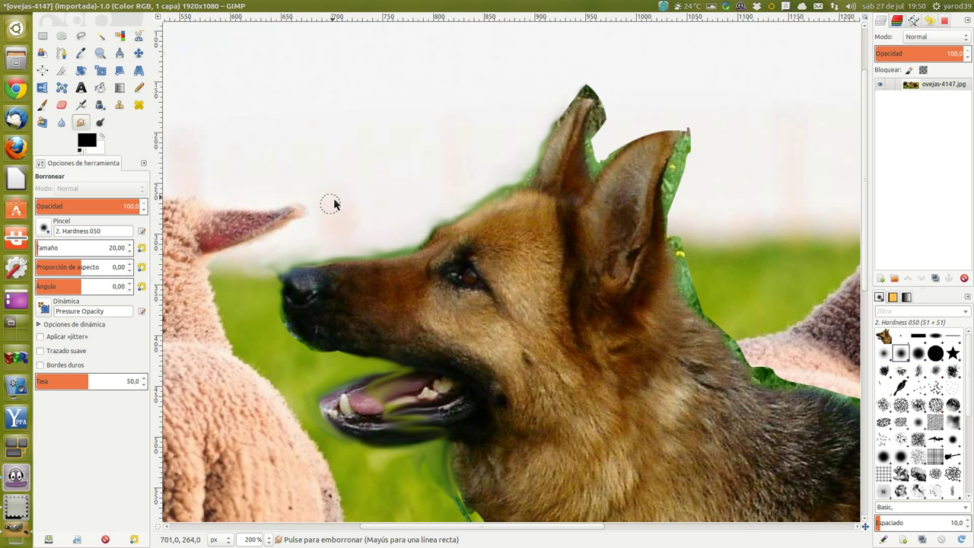
Zoom out to the full composite and smudge the dog's edge near the lamb's head
scroll(368, 199, "down", 5)
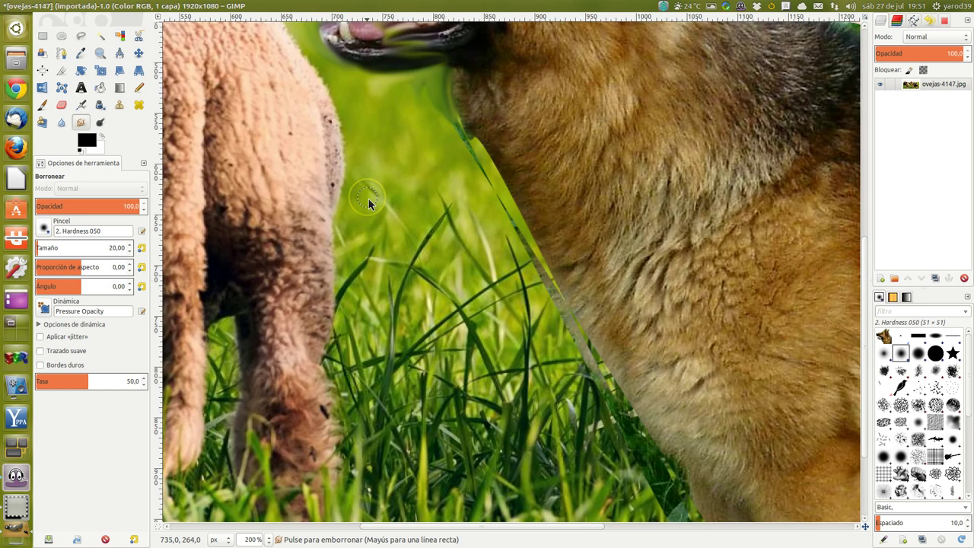
scroll(368, 200, "up", 2)
scroll(367, 200, "up", 3)
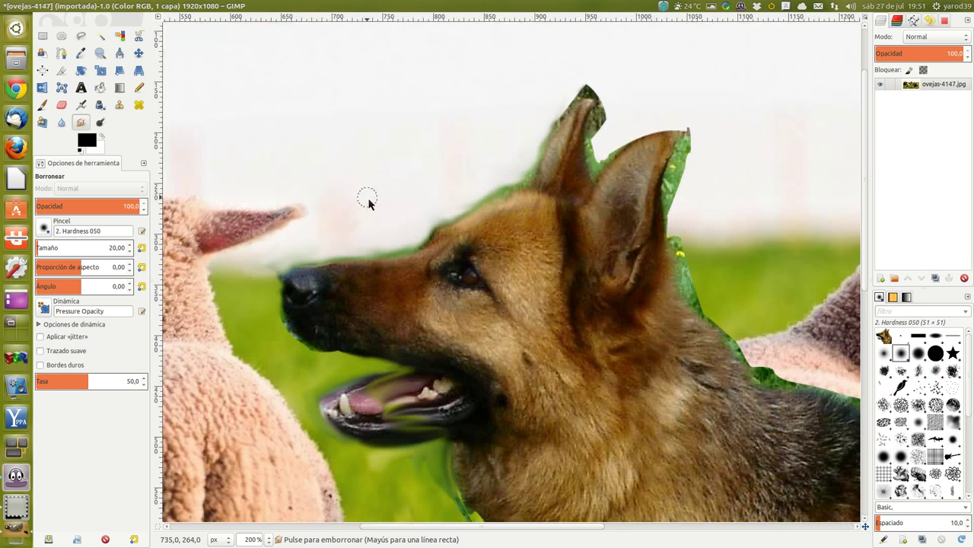
scroll(368, 201, "down", 3)
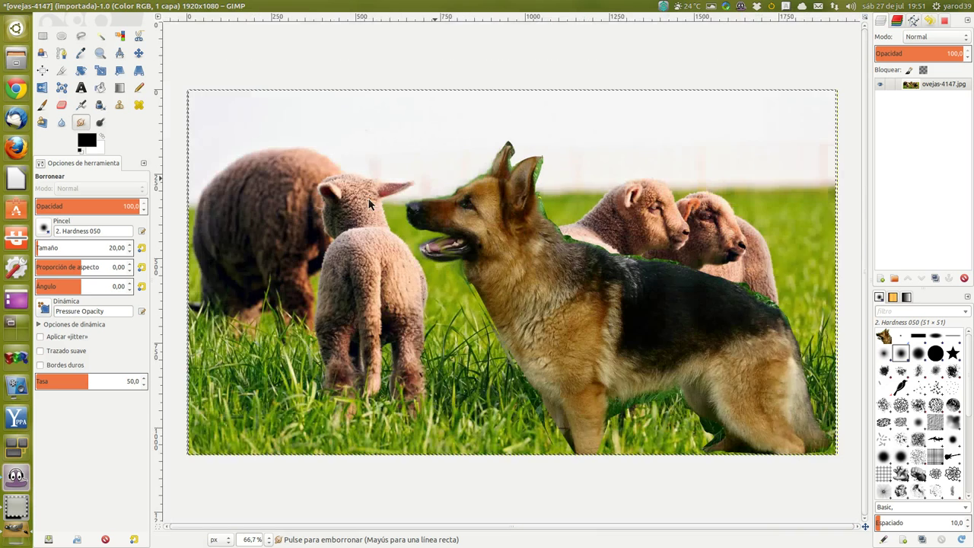
scroll(369, 202, "down", 1)
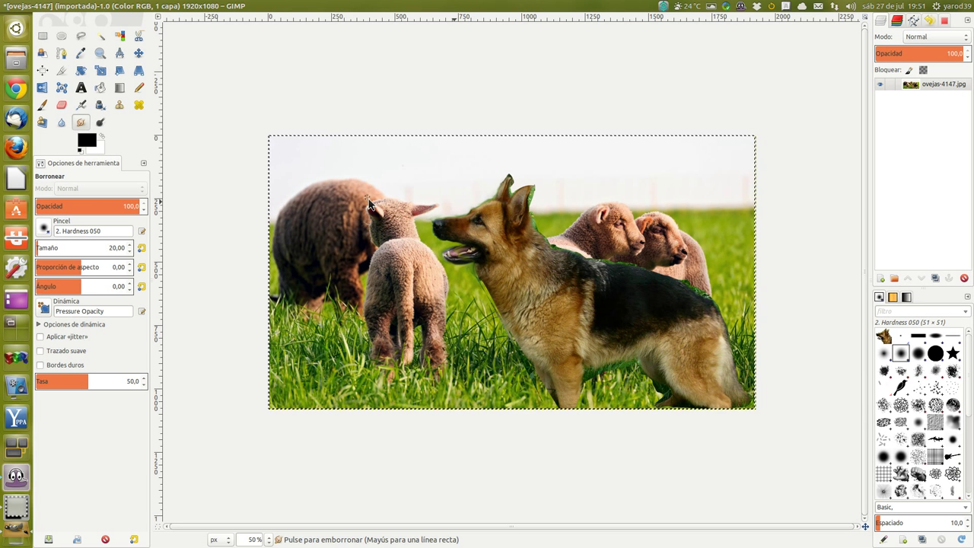
scroll(369, 204, "up", 1)
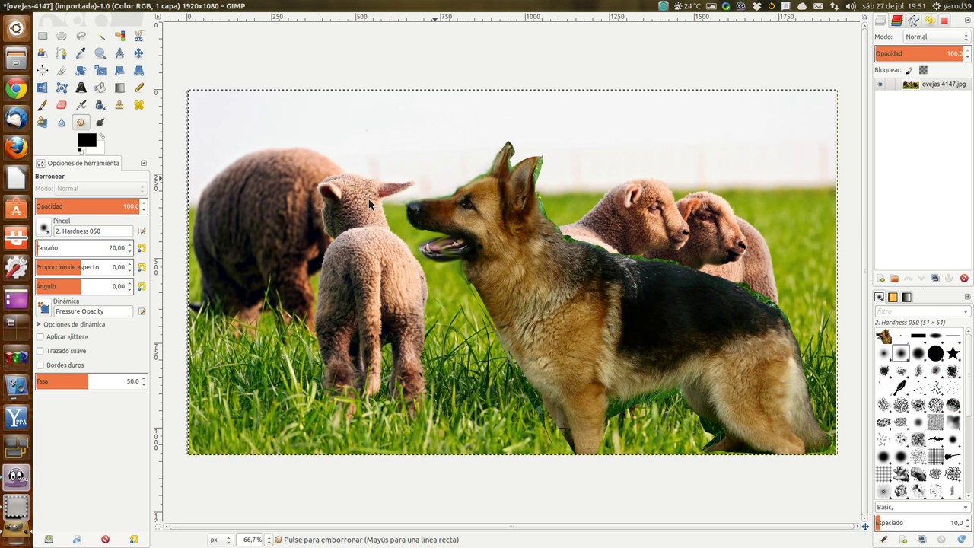
mouse_move(352, 200)
left_mouse_down()
mouse_move(272, 290)
mouse_move(200, 397)
left_mouse_up()
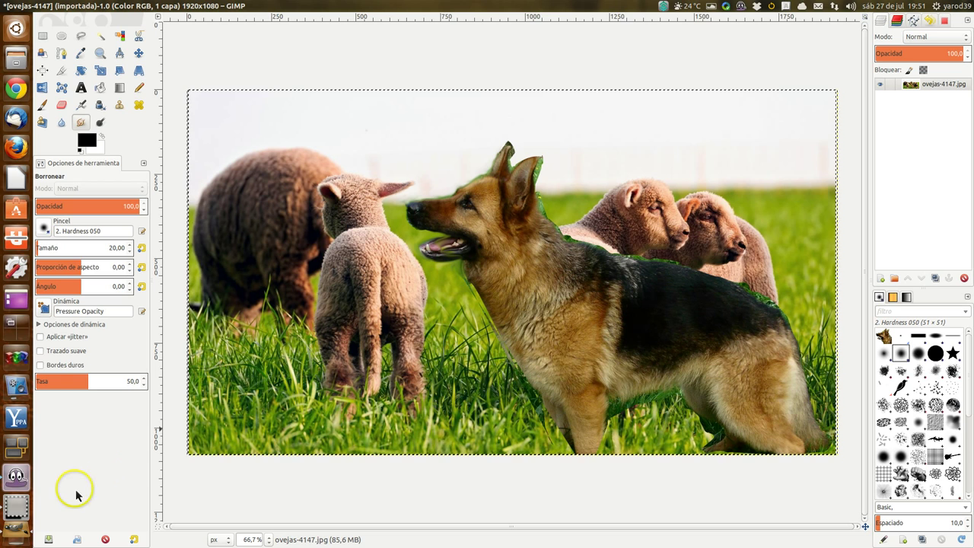